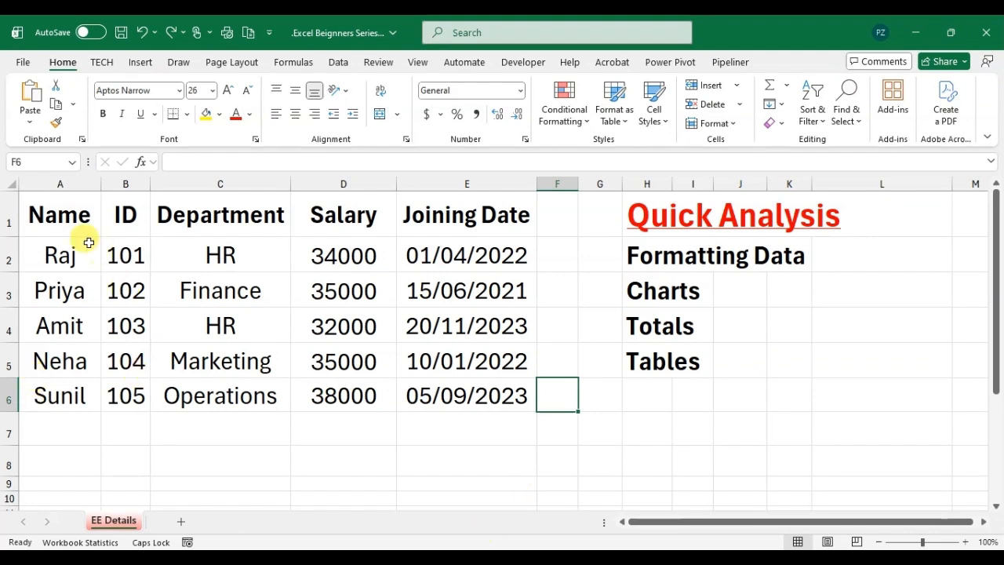
Step: Select the whole employee table A1:E6 and view its Quick Analysis formatting options
left_click_drag(85, 221, 454, 388)
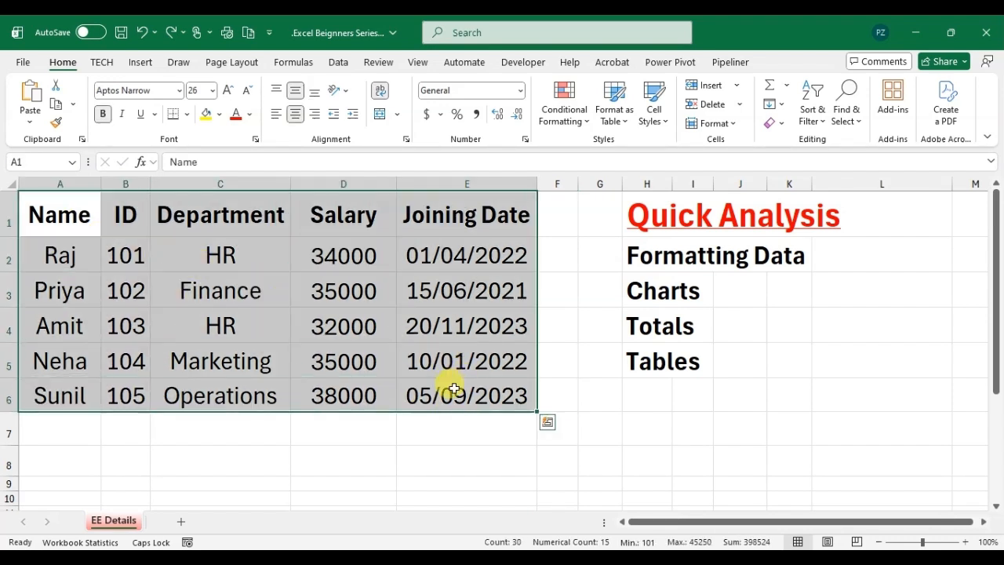
left_click(274, 287)
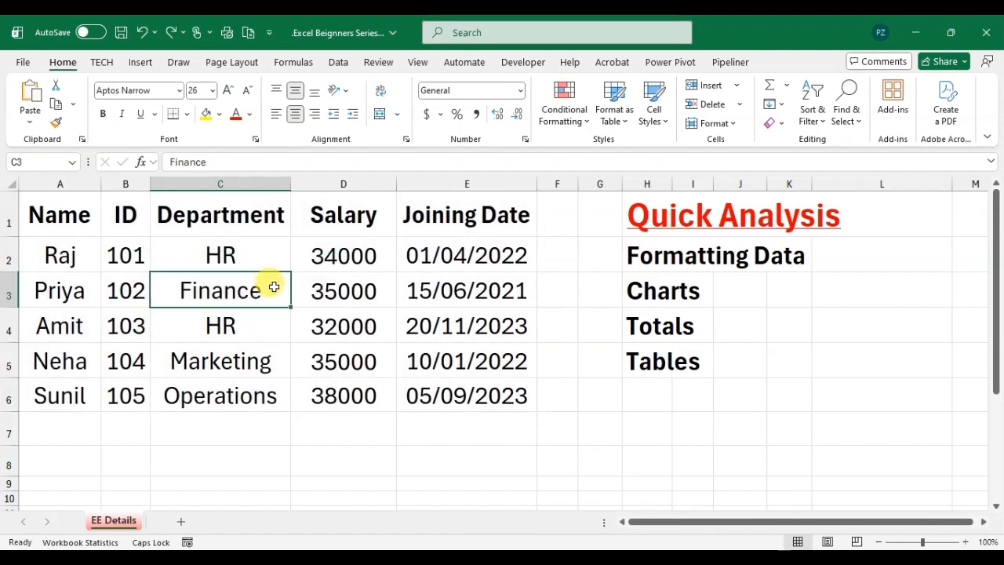
key("ctrl+a")
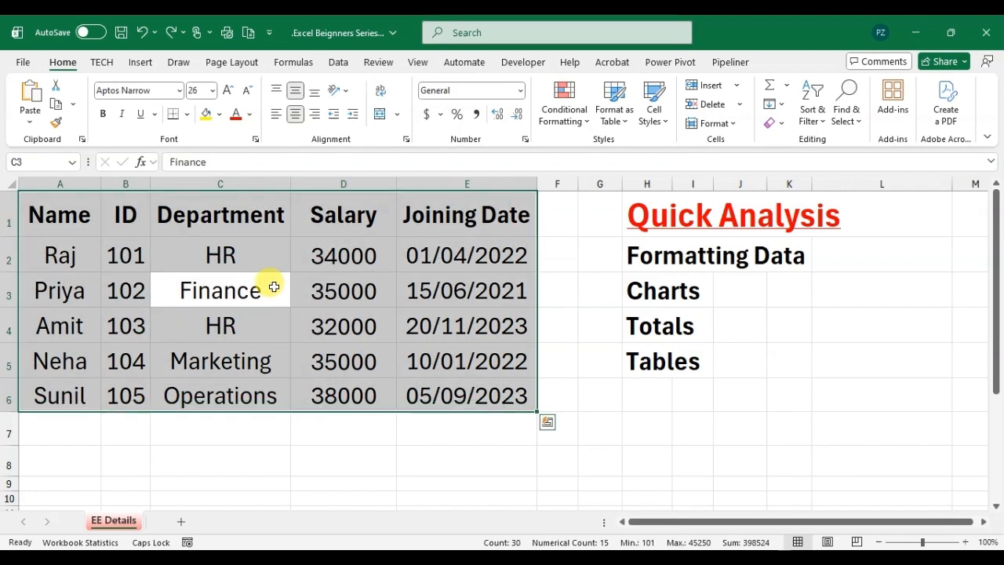
left_click(547, 427)
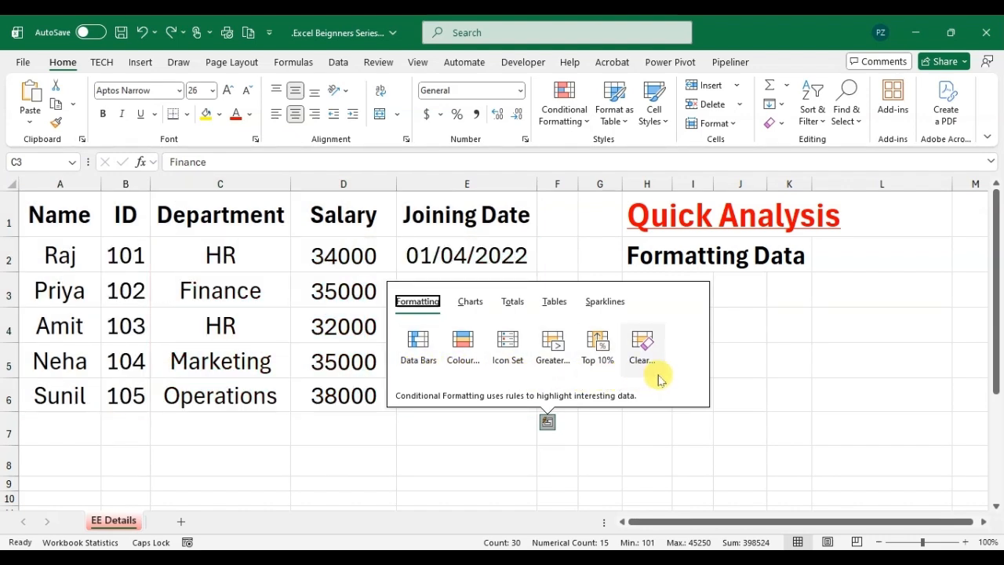
left_click(473, 433)
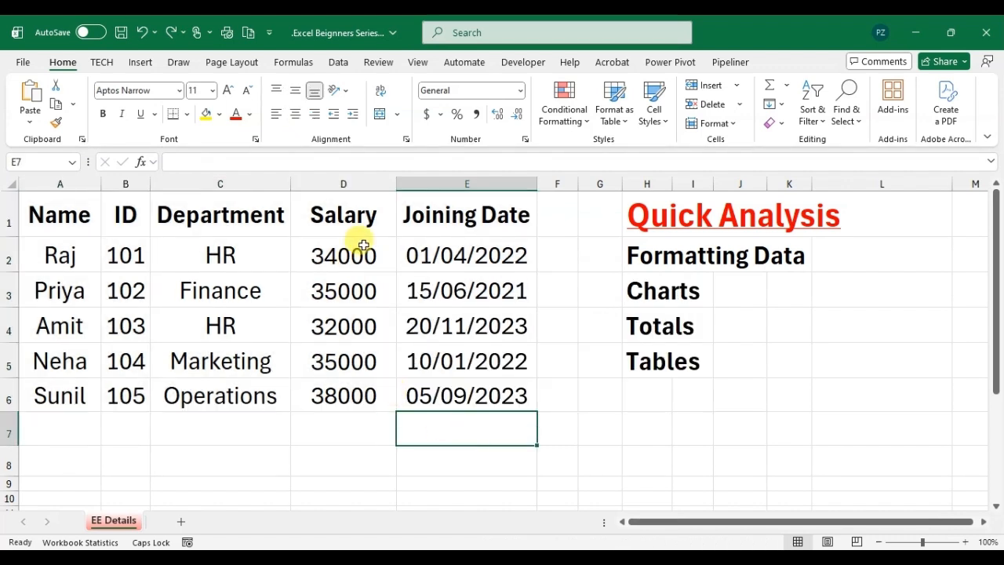
Step: Apply Quick Analysis data bars to the salary values in D2:D6
left_click_drag(361, 256, 377, 385)
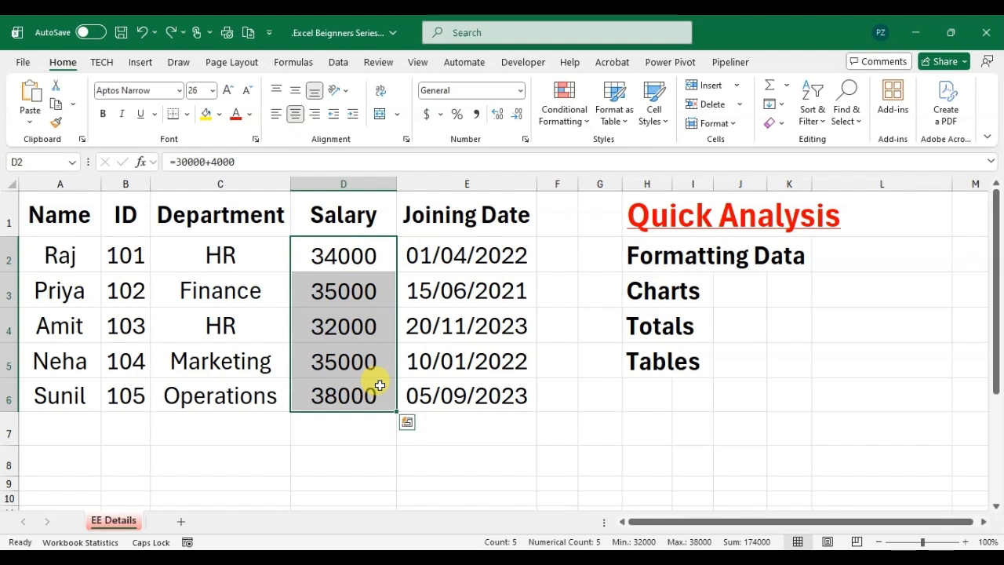
left_click(407, 423)
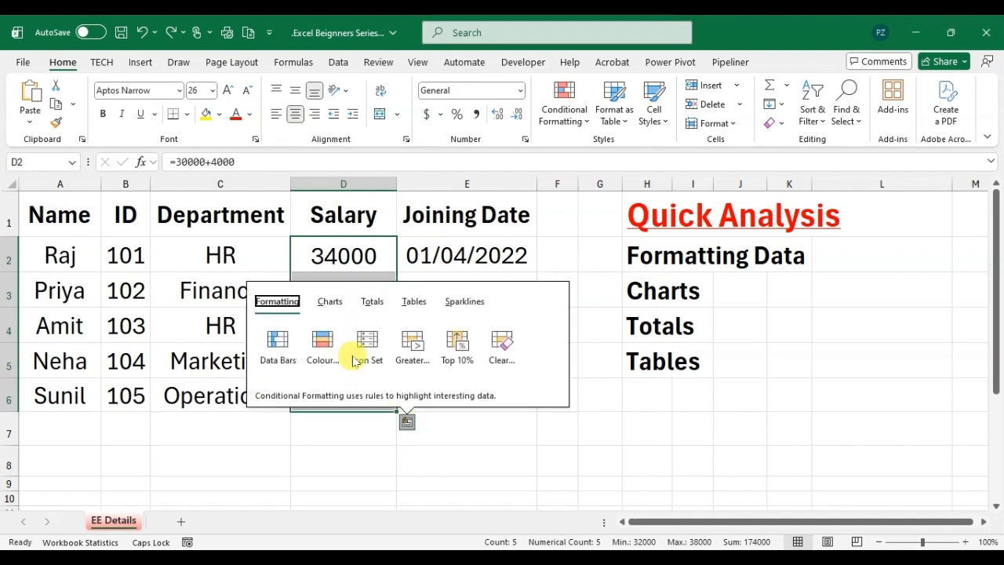
left_click(278, 343)
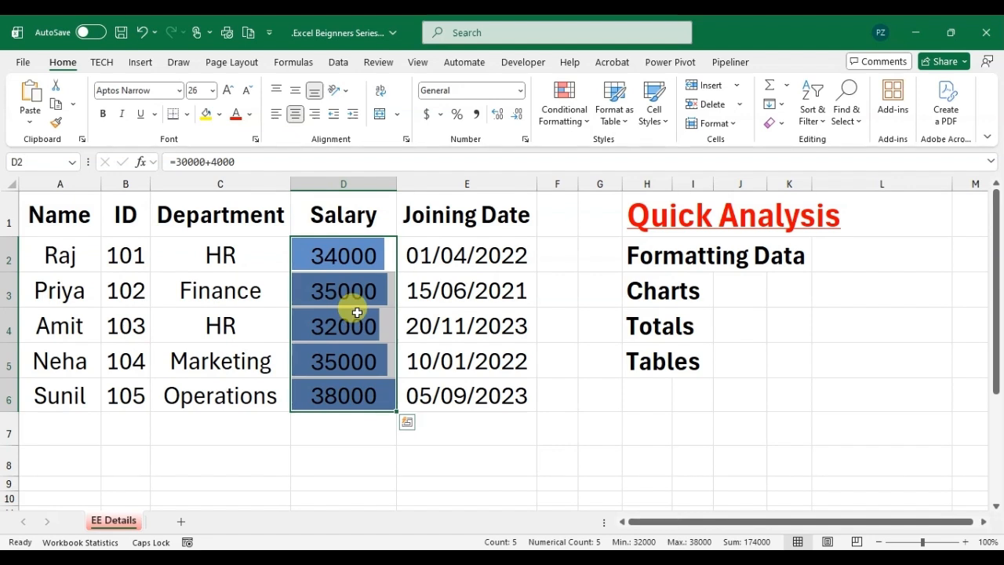
left_click(280, 475)
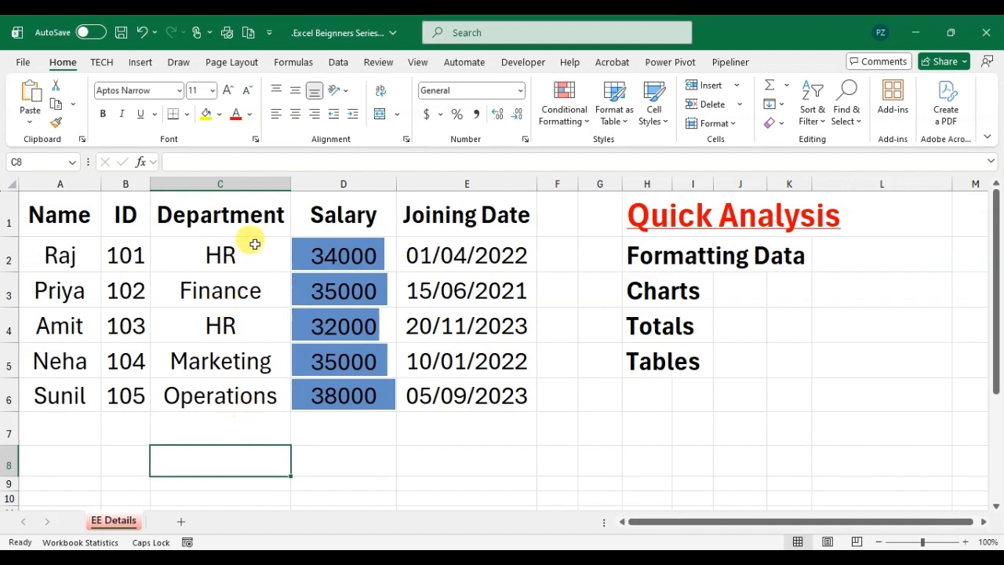
Step: Highlight the duplicate values among the departments in C2:C6 with Quick Analysis formatting
left_click_drag(251, 258, 262, 381)
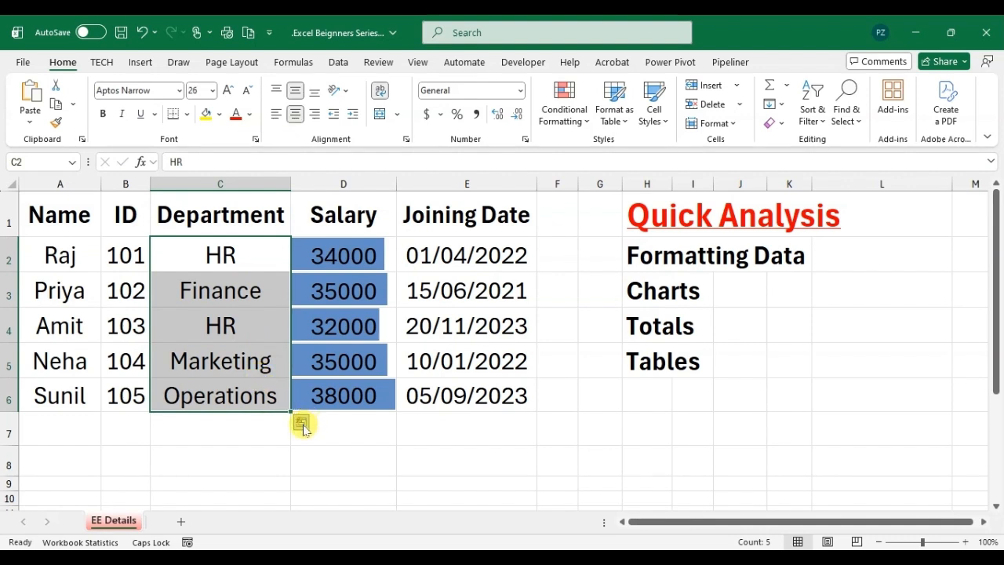
left_click(301, 423)
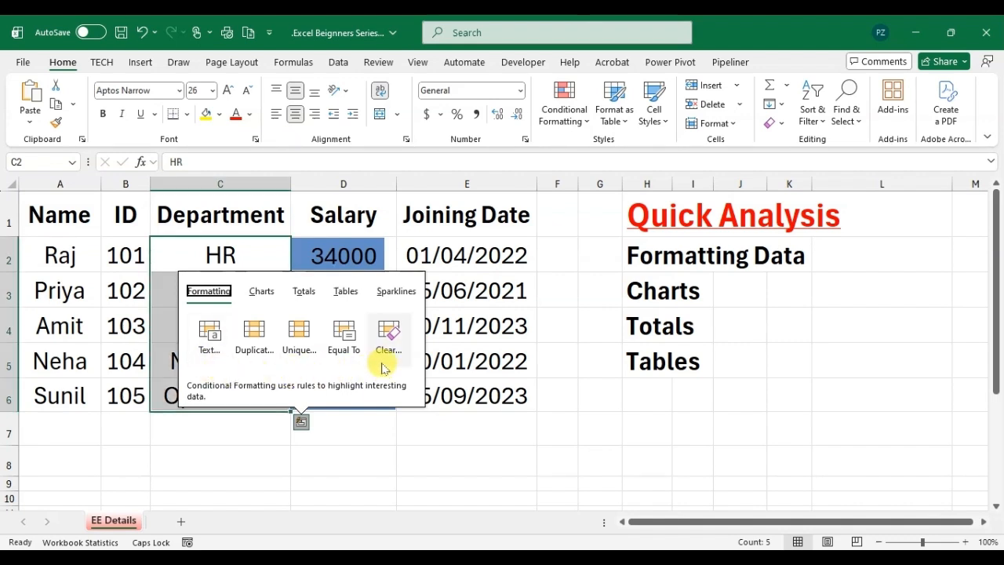
left_click(255, 350)
left_click(239, 363)
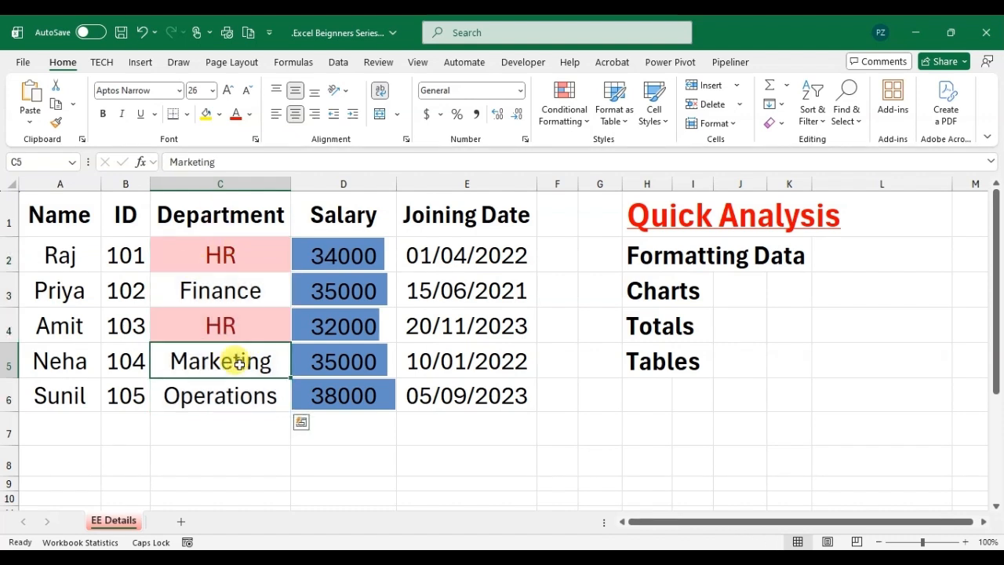
left_click(334, 436)
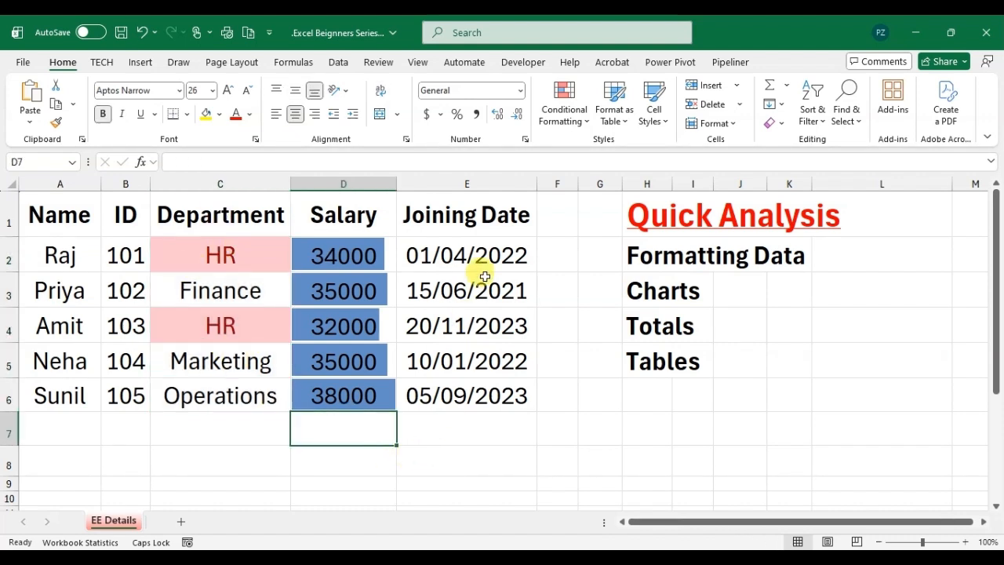
Step: Start a Quick Analysis Greater Than rule on the joining dates in E2:E6 and set its threshold to 07/09/2023
left_click_drag(477, 253, 485, 387)
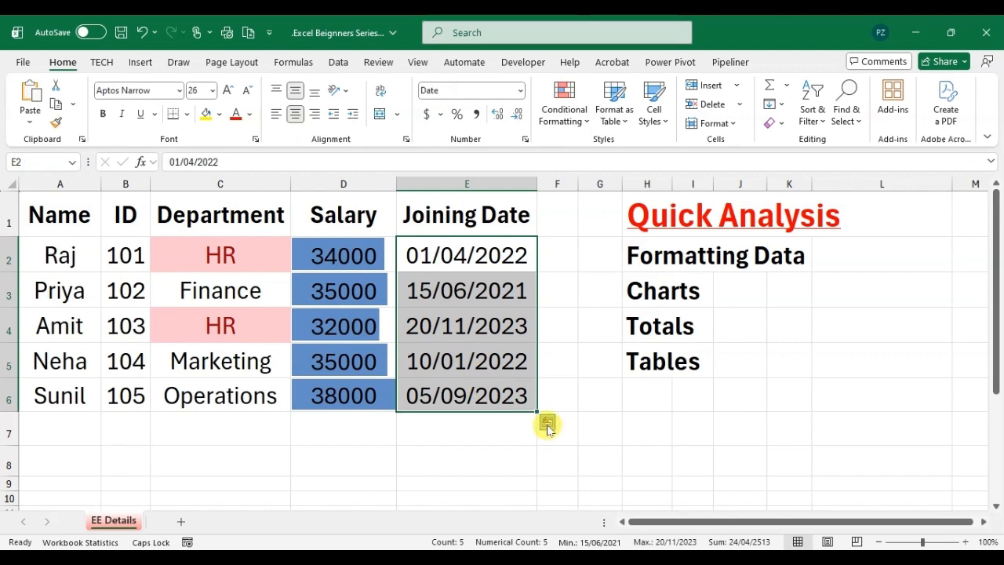
left_click(546, 424)
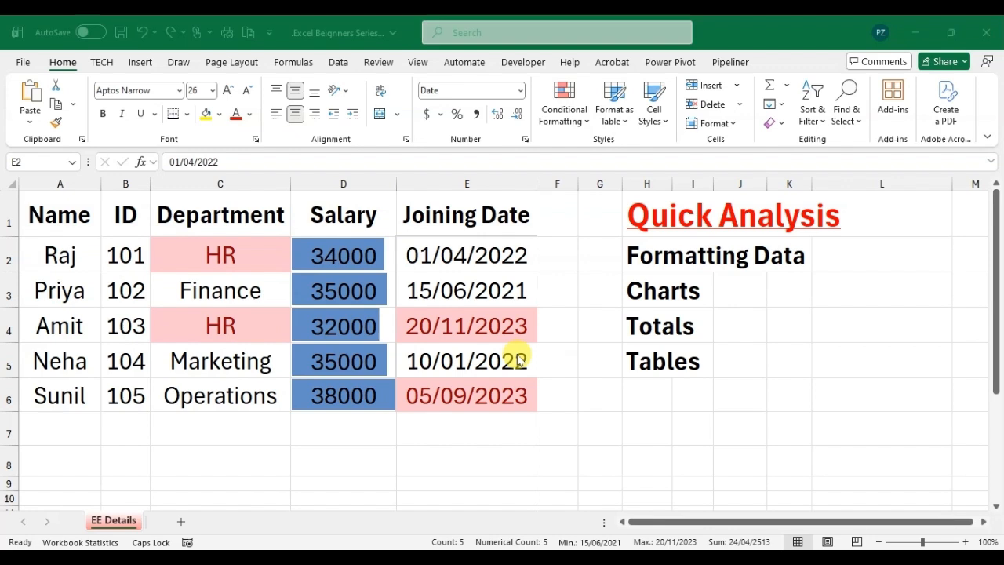
left_click_drag(570, 234, 711, 274)
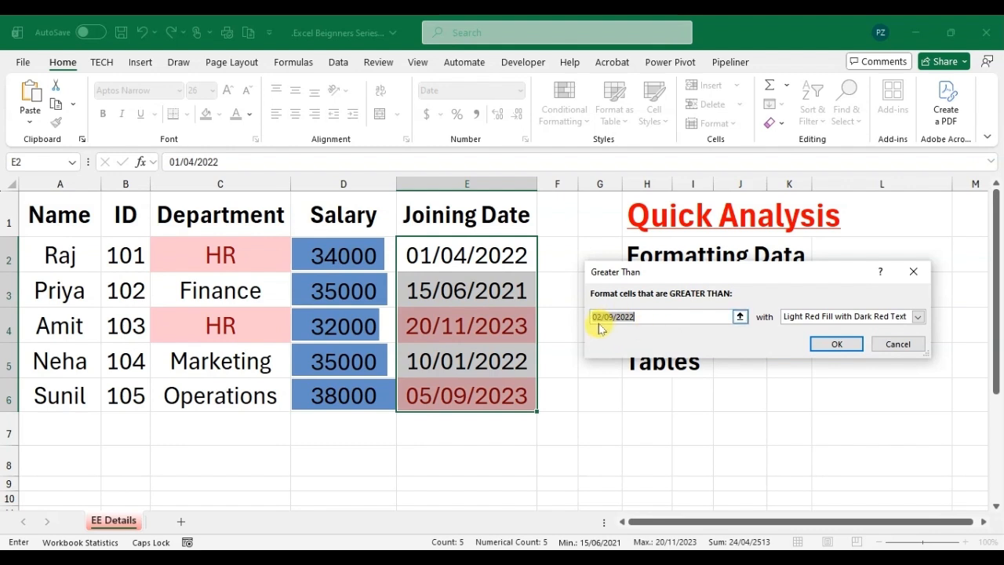
left_click(651, 316)
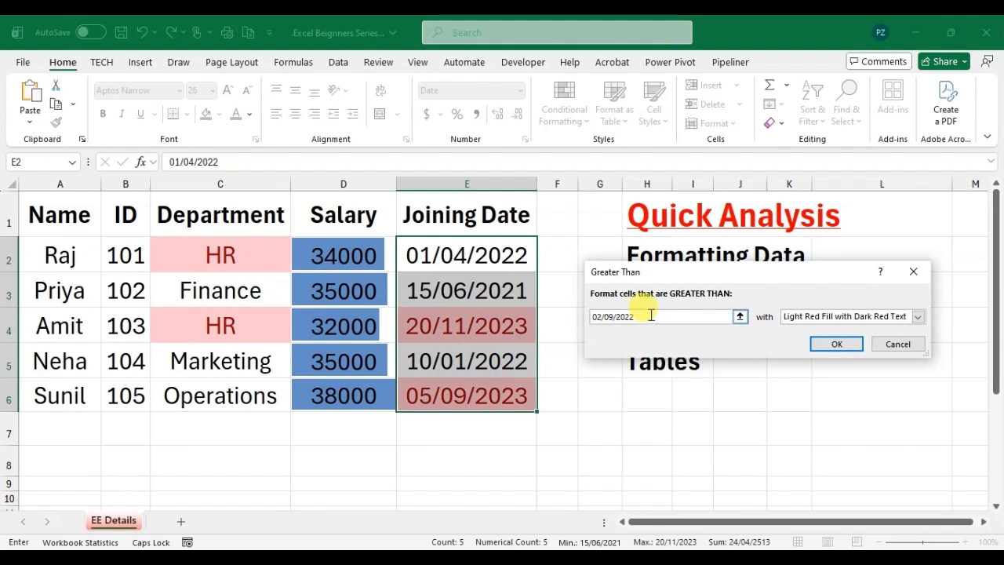
key("BackSpace")
type("3")
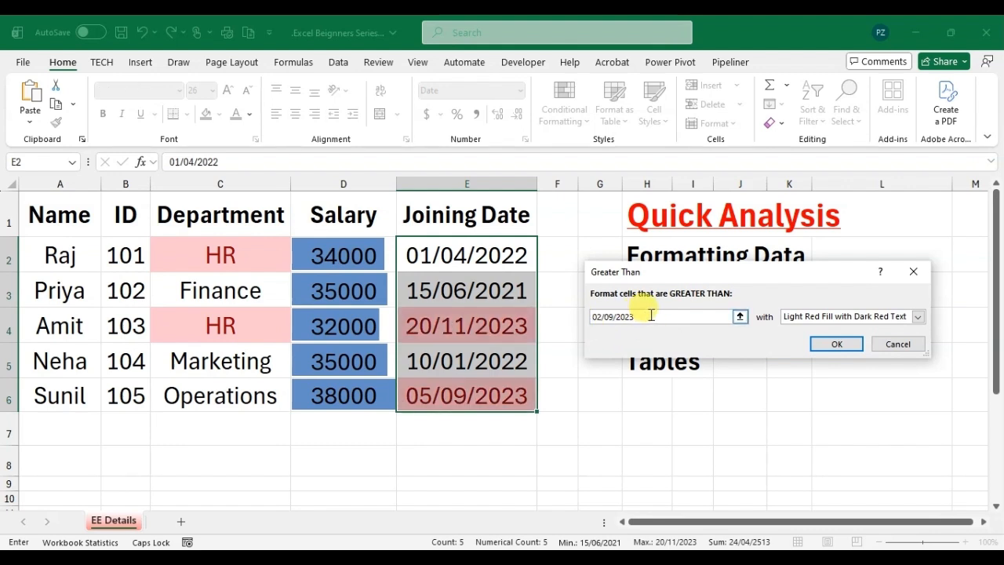
left_click(600, 317)
key("BackSpace")
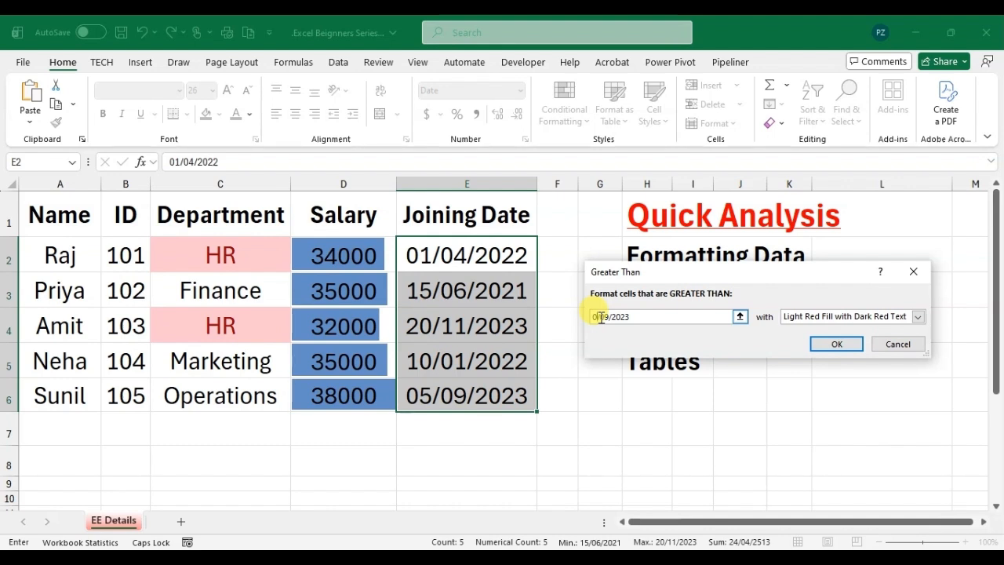
type("7")
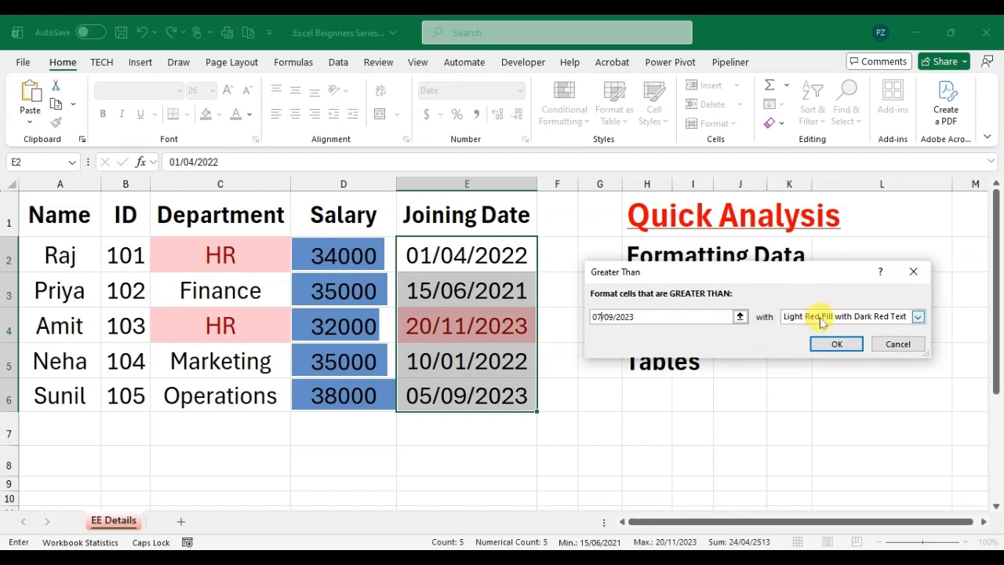
Step: Set the Greater Than rule's format to Yellow Fill with Dark Yellow Text and apply it
left_click(920, 317)
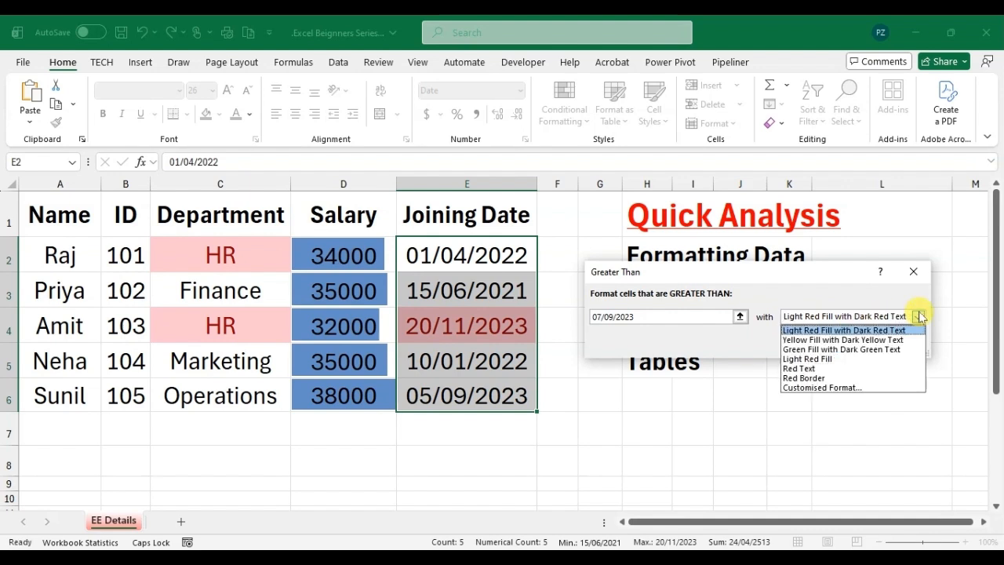
left_click(820, 339)
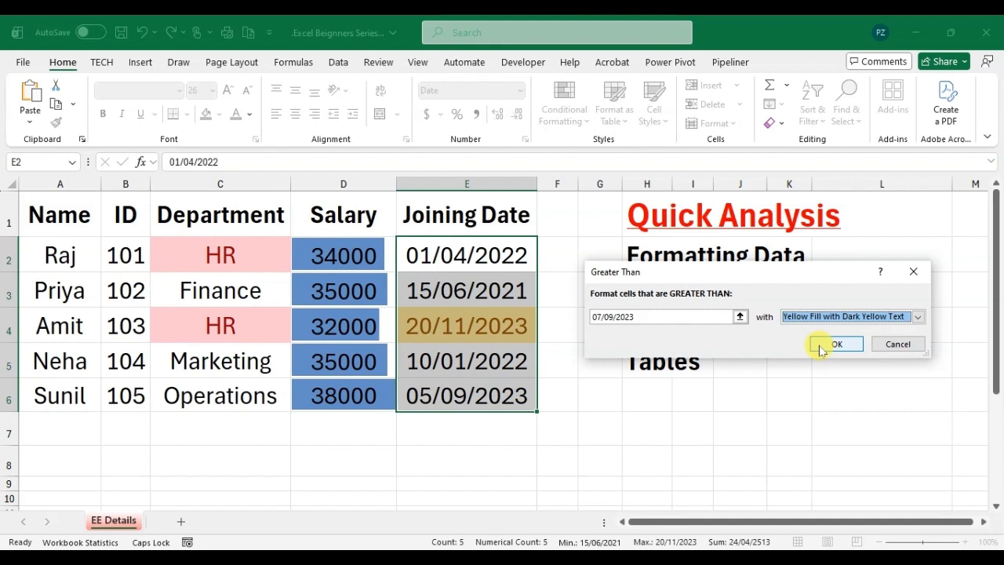
left_click(820, 346)
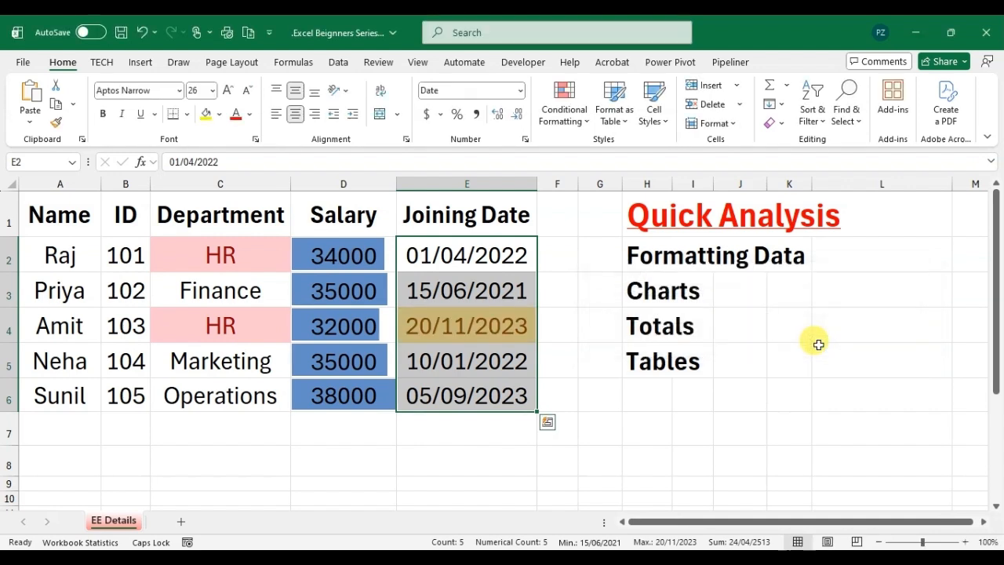
left_click(565, 389)
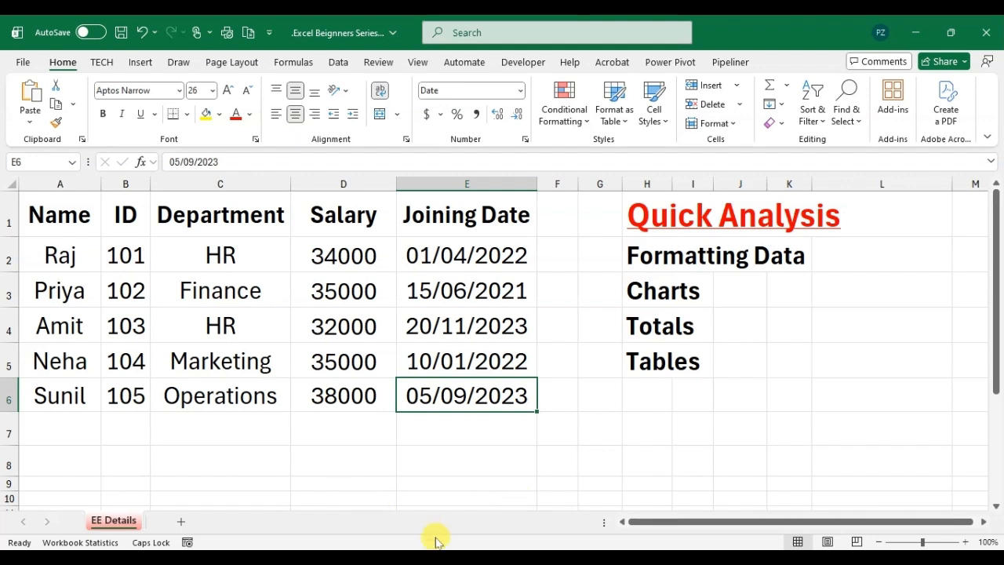
Step: Insert a Quick Analysis pie chart from the Department and Salary columns C1:D6 and move it away from the salary data
left_click_drag(225, 201, 334, 400)
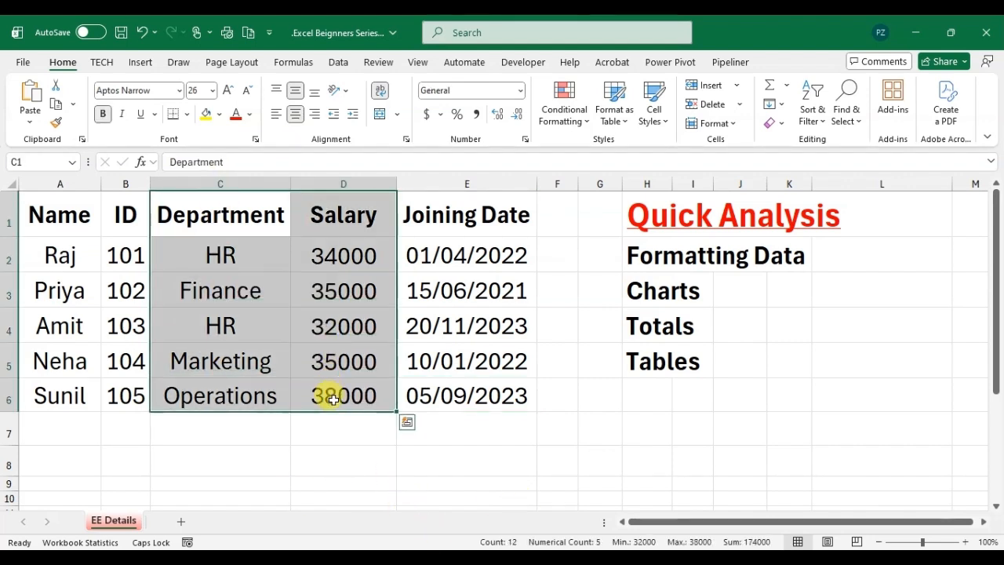
left_click(407, 424)
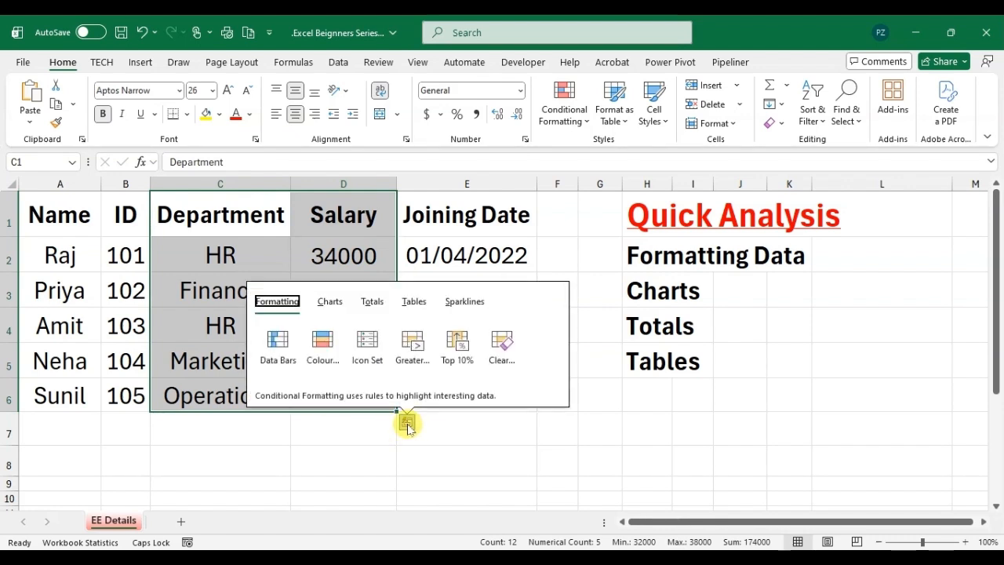
left_click(336, 306)
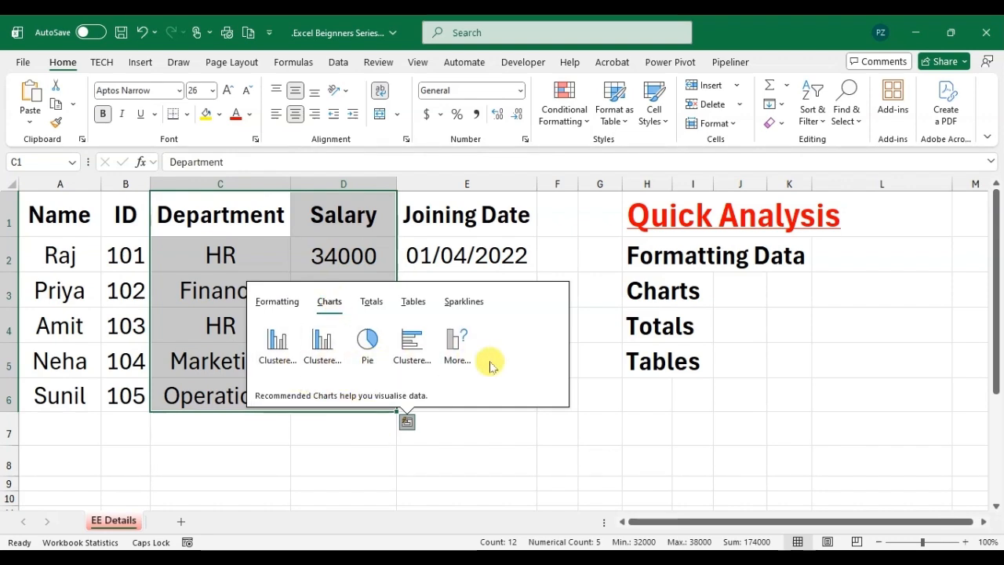
left_click(367, 341)
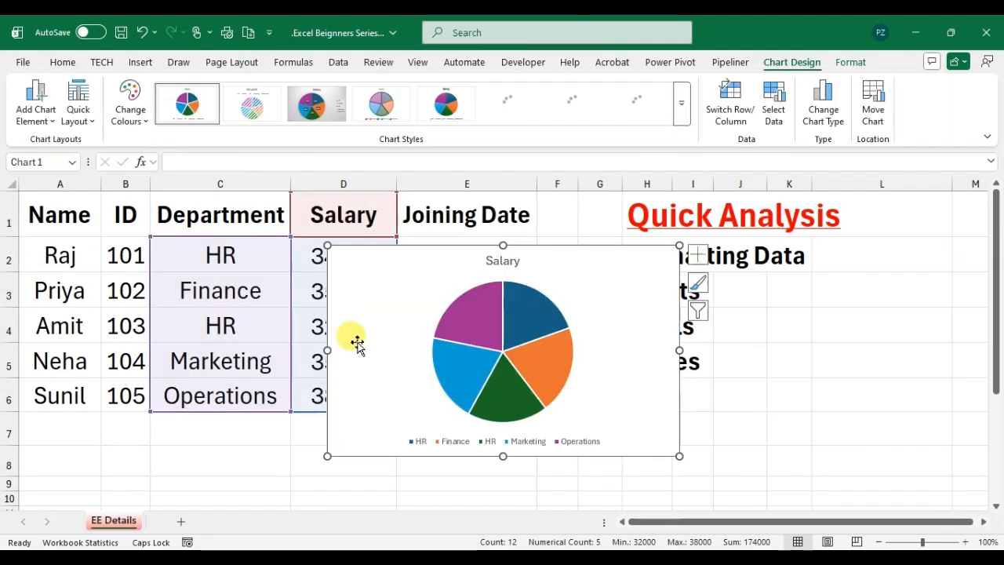
left_click_drag(587, 327, 778, 353)
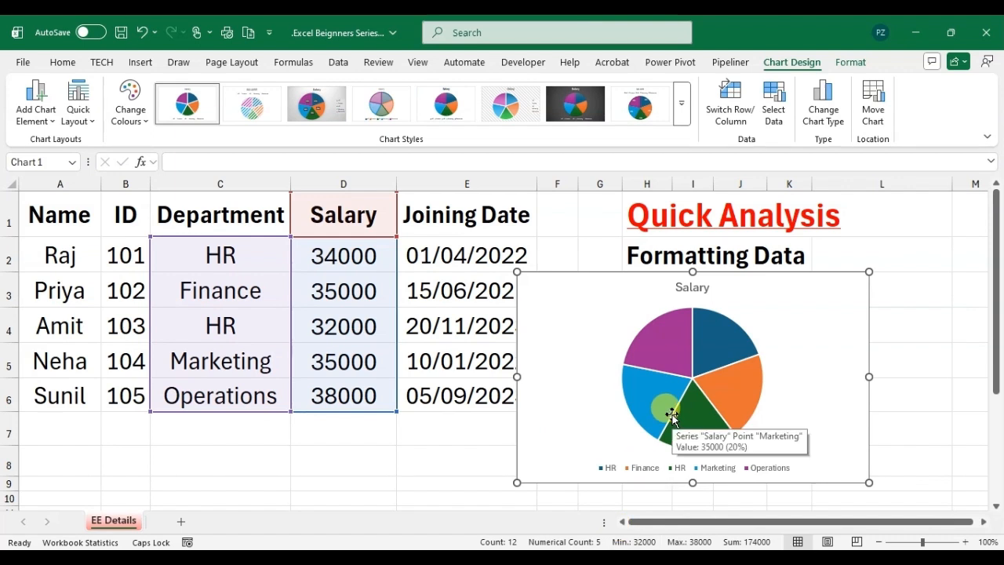
Step: Delete the Salary pie chart from the sheet
left_click(769, 315)
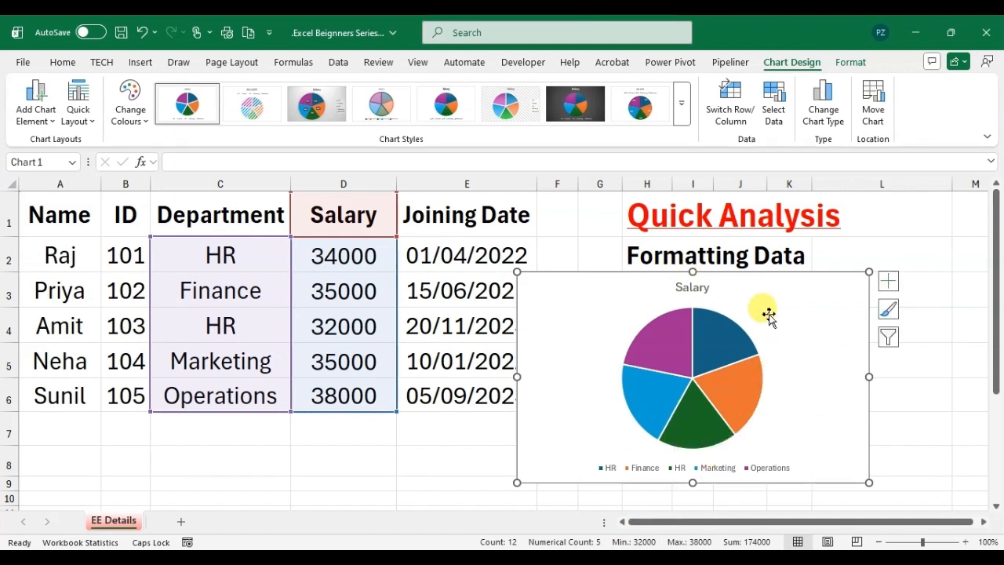
key("Delete")
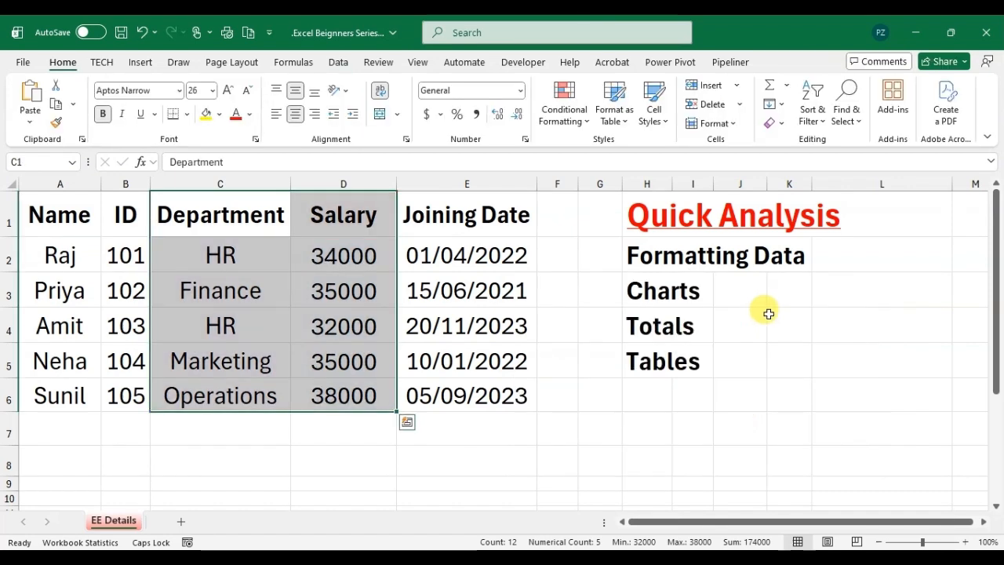
left_click(509, 249)
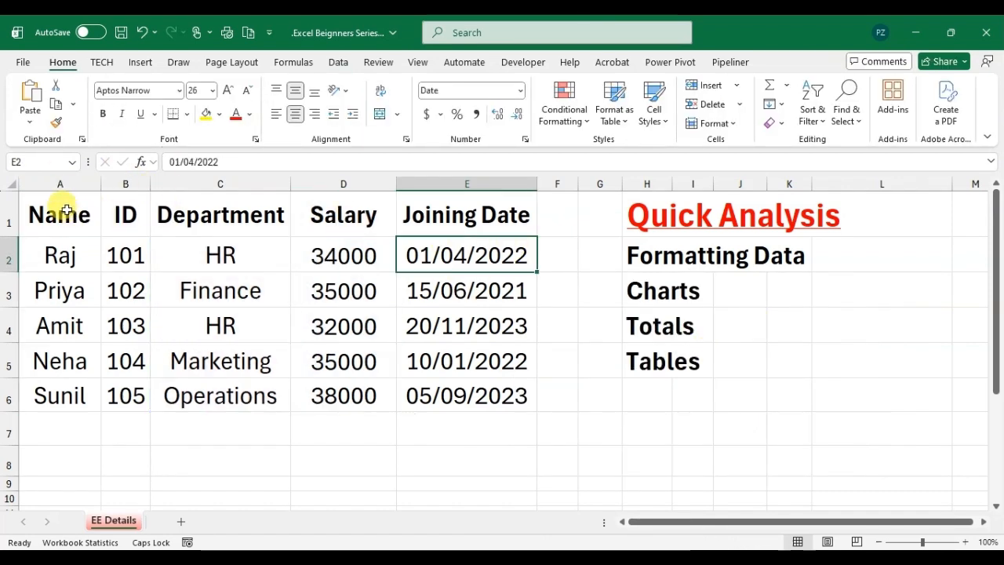
Step: Insert a Quick Analysis line chart from the Salary and Joining Date columns D1:E6
left_click_drag(358, 206, 456, 382)
left_click(547, 424)
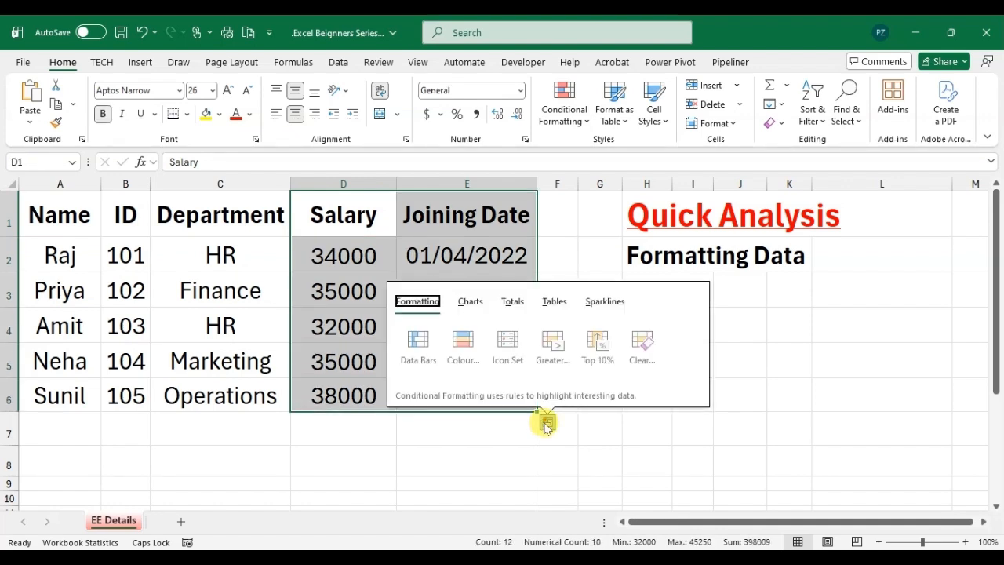
left_click(471, 302)
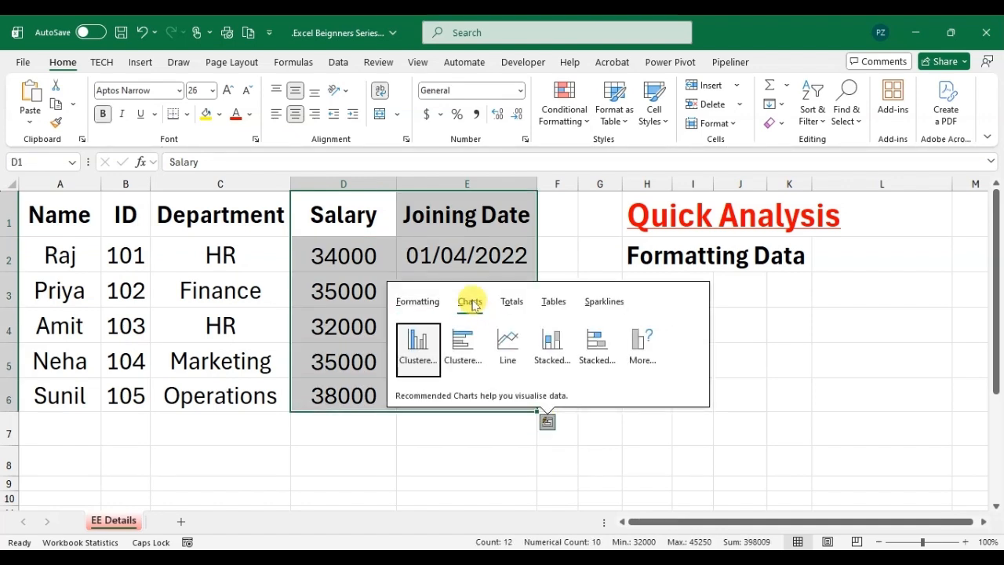
left_click(509, 349)
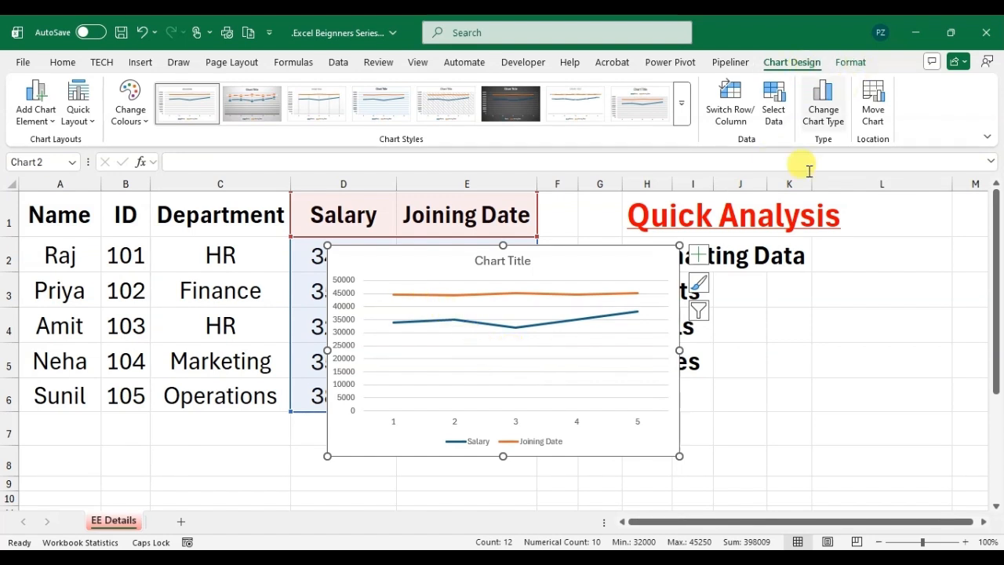
Step: Delete the Salary and Joining Date line chart and dismiss the shape formatting pane
left_click(708, 393)
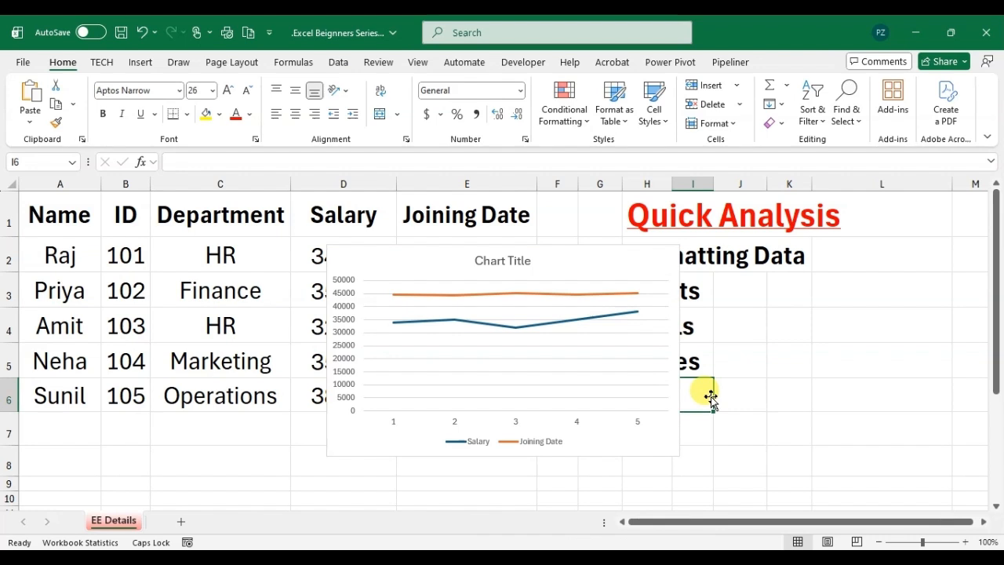
left_click(647, 280)
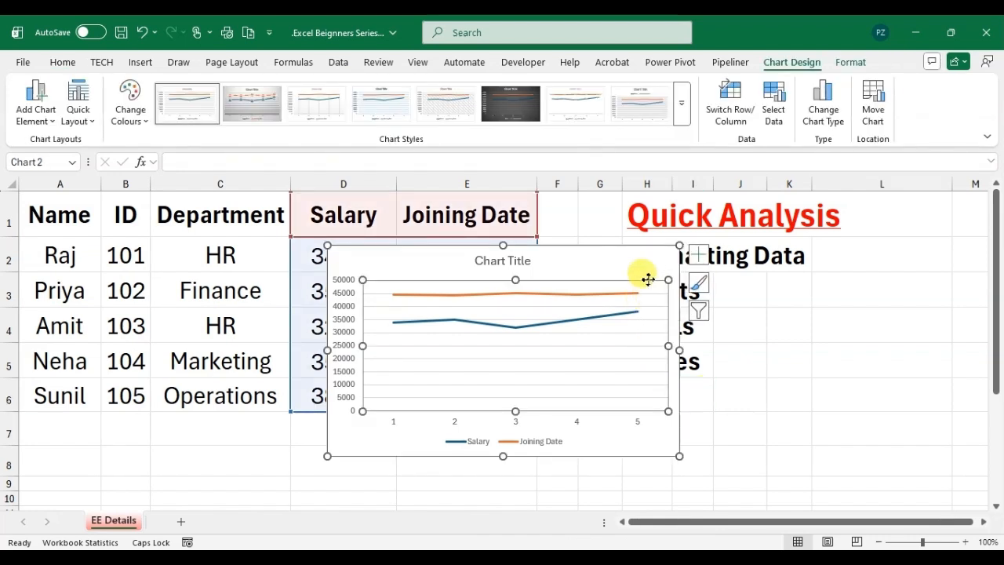
left_click(632, 254)
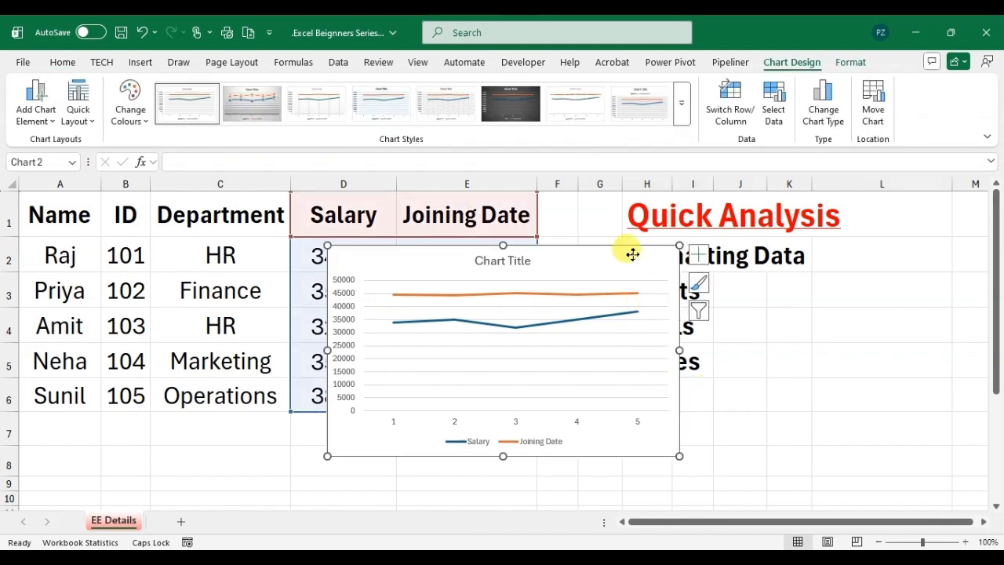
key("Delete")
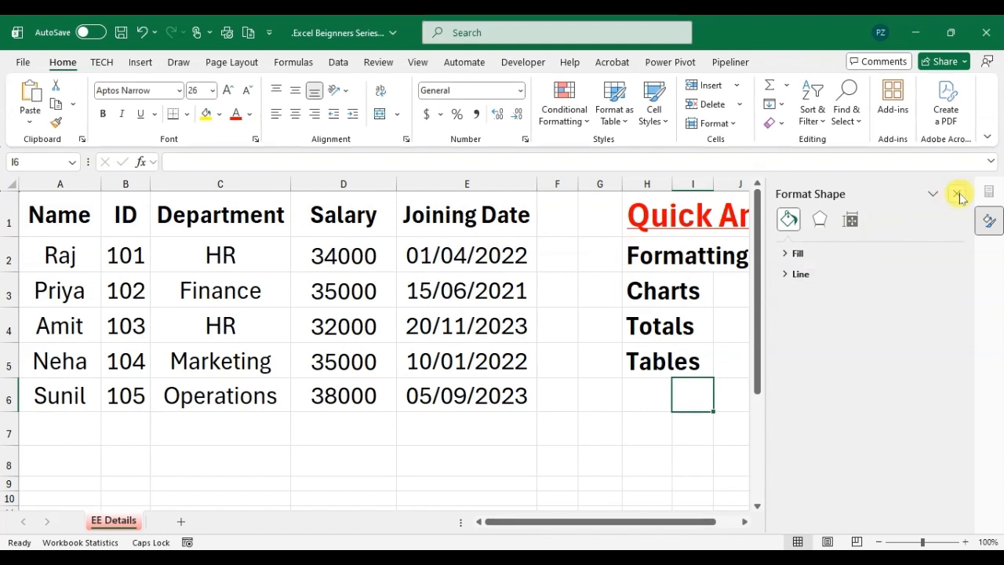
left_click(958, 193)
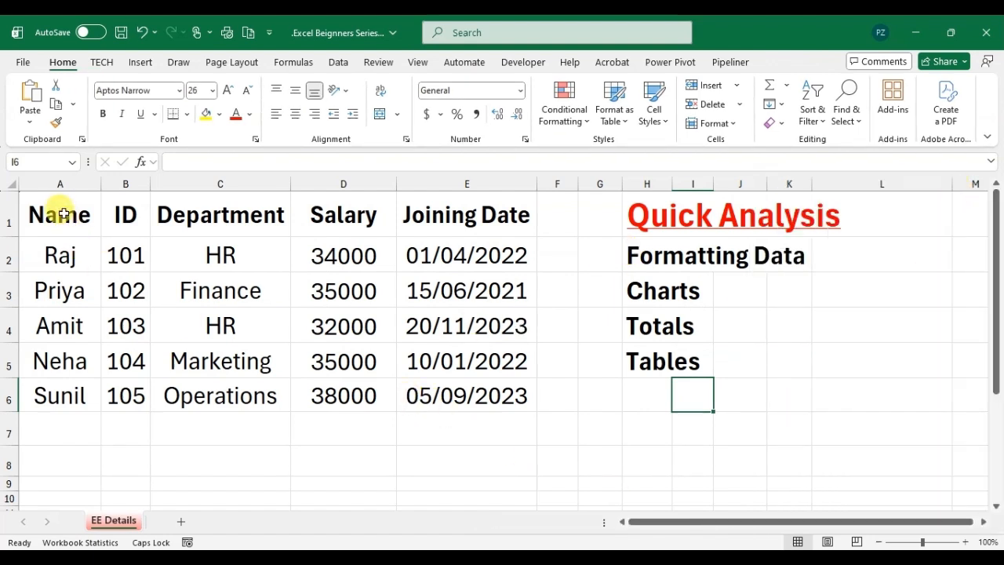
Step: Insert a Quick Analysis clustered column chart from the Name and ID columns A1:B6
left_click_drag(56, 208, 124, 385)
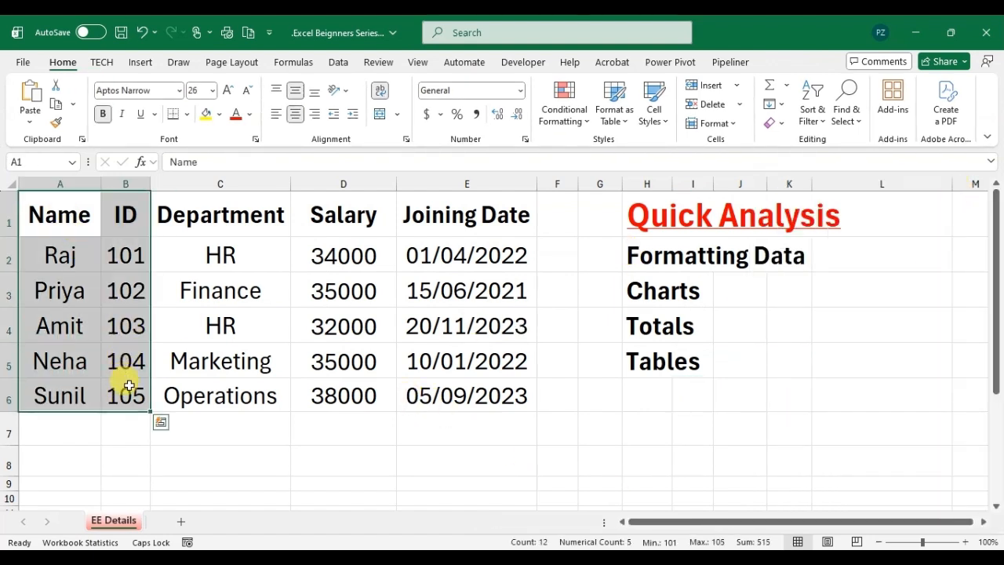
left_click(160, 424)
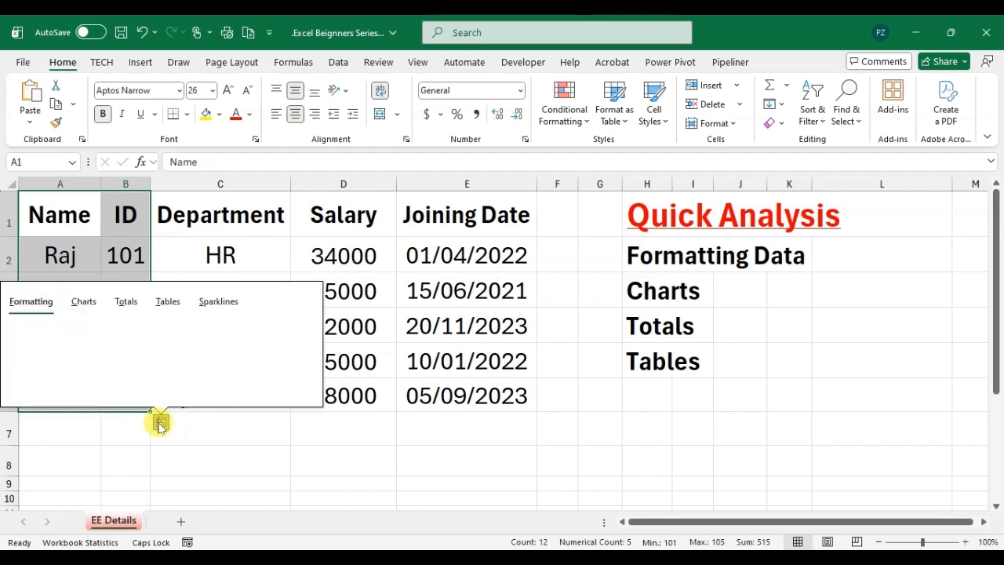
left_click(85, 302)
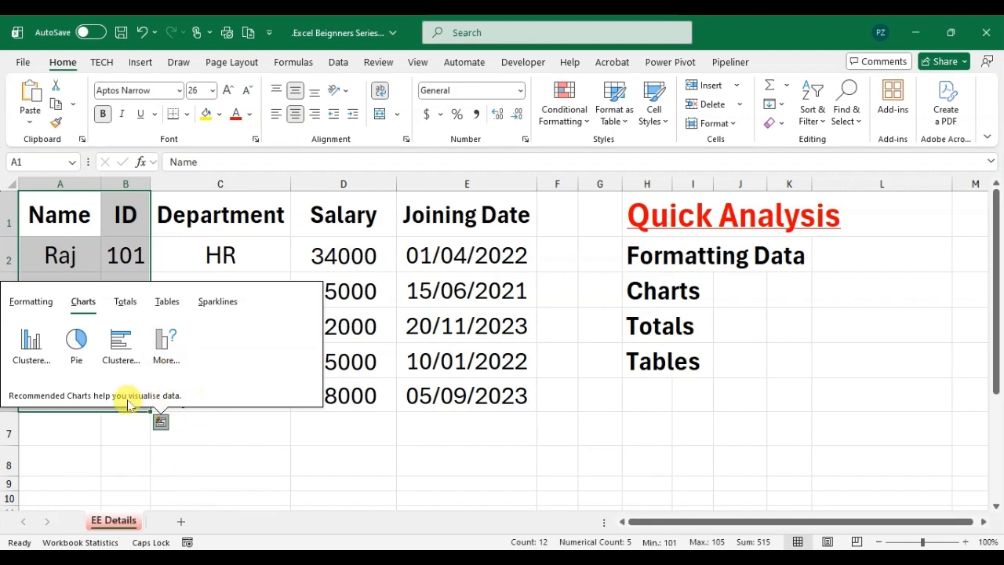
left_click(15, 342)
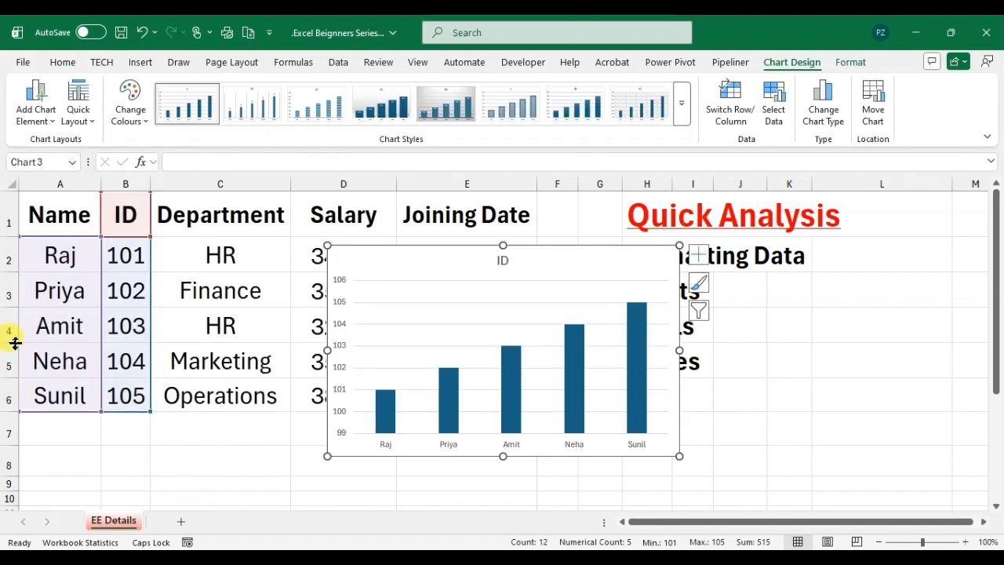
Step: Delete the ID column chart and dismiss the shape formatting pane
double_click(416, 267)
key("Delete")
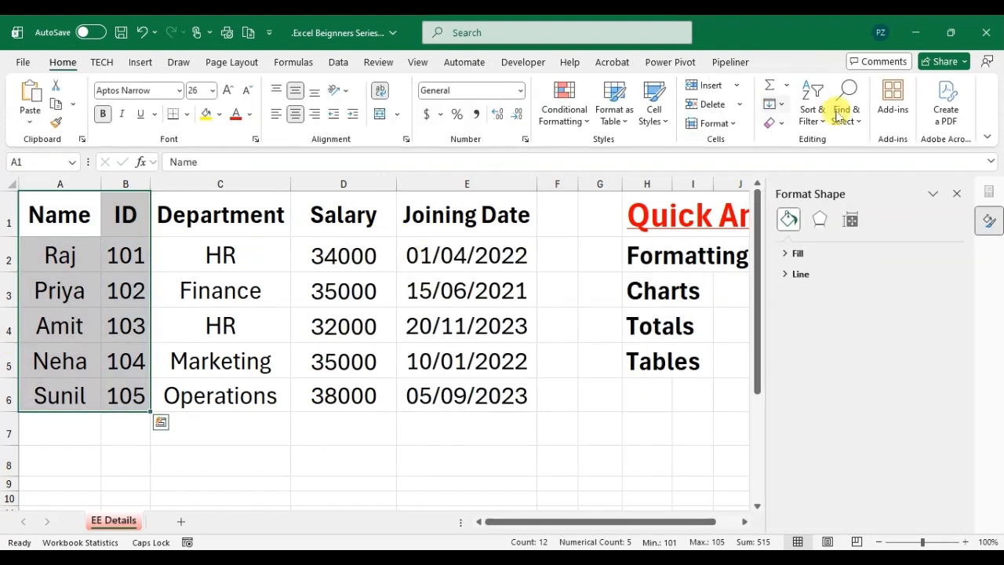
left_click(952, 193)
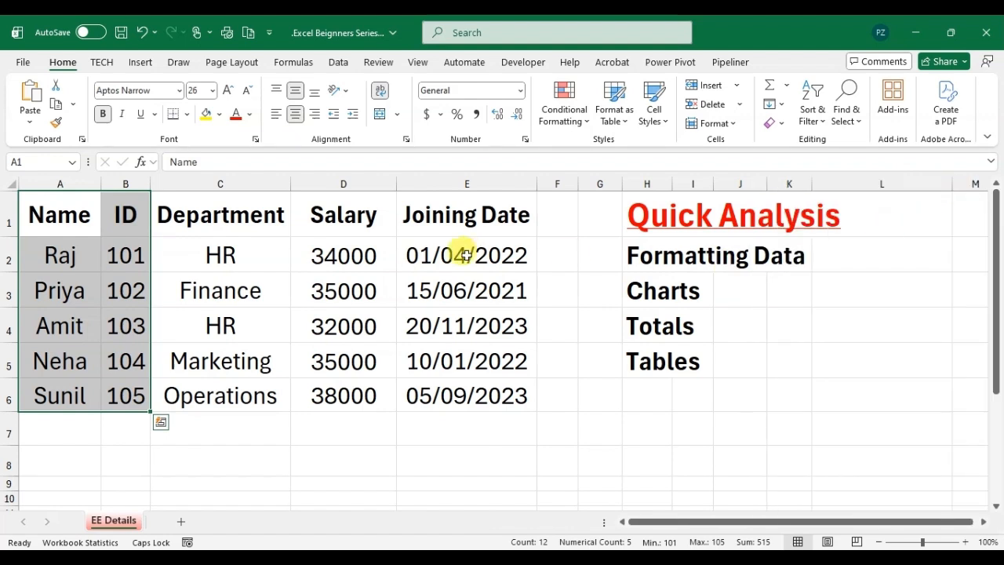
Step: Clear the Joining Date column and add a Quick Analysis Sum beneath the Salary values D2:D6
left_click(463, 252)
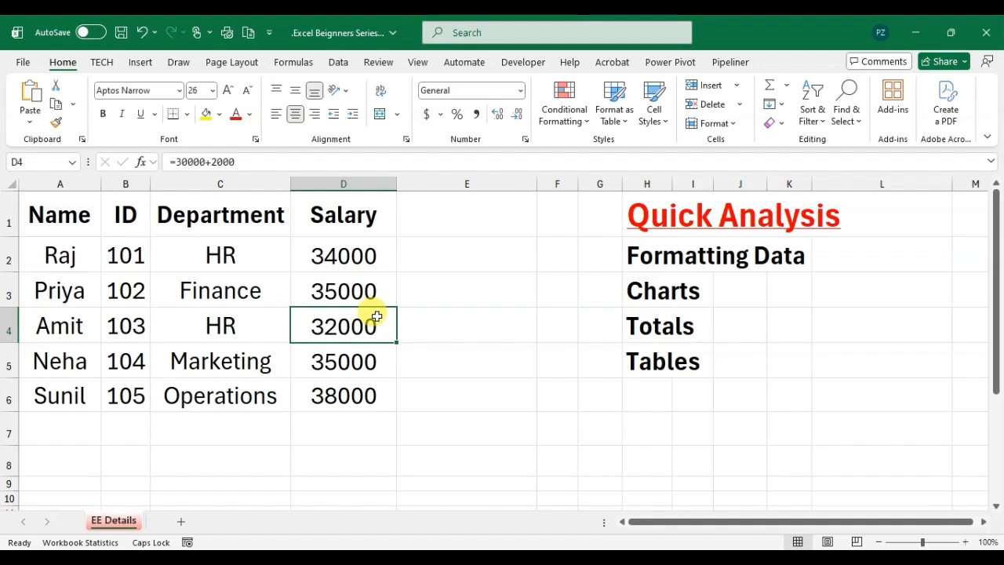
left_click_drag(324, 255, 349, 385)
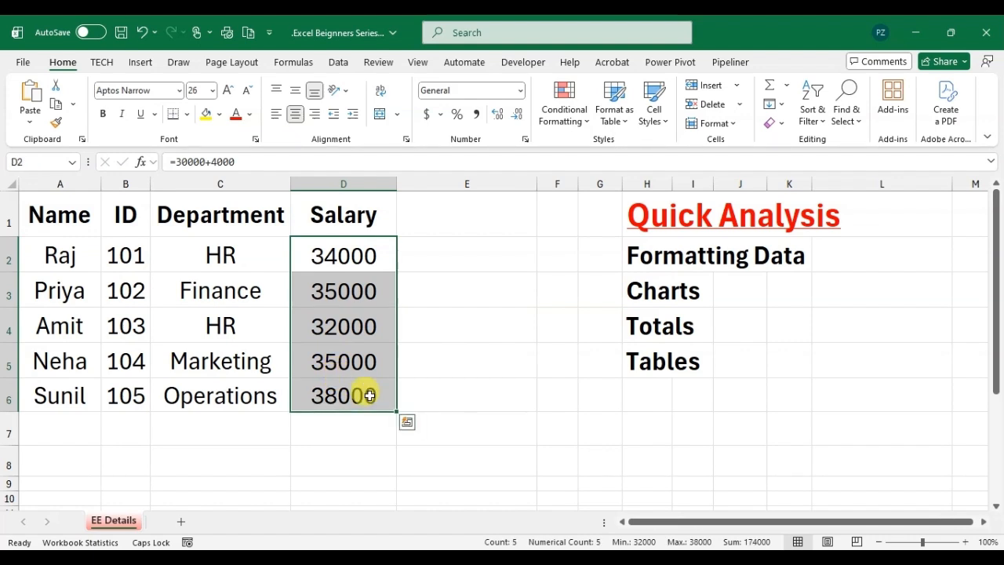
left_click(408, 427)
left_click(381, 303)
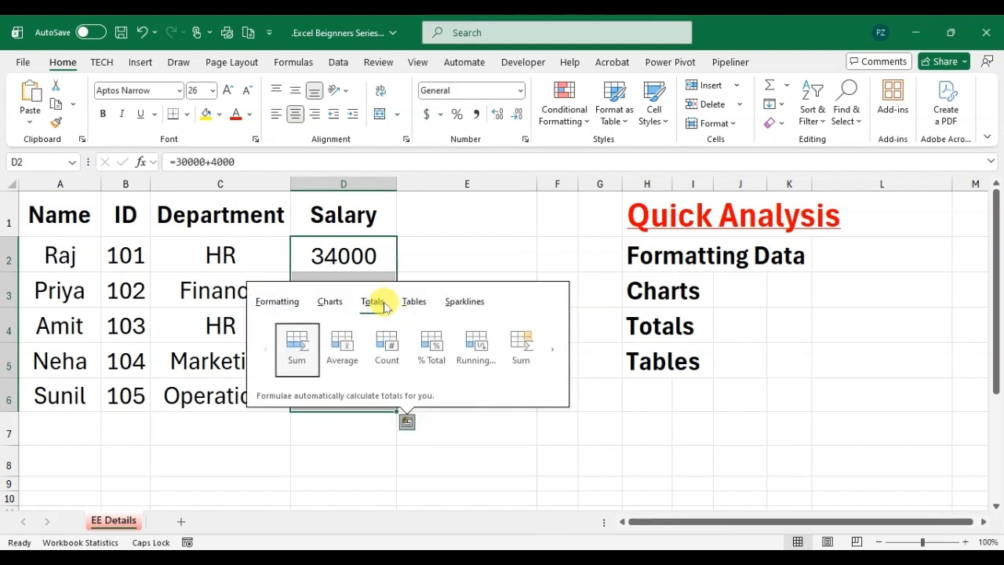
left_click(297, 348)
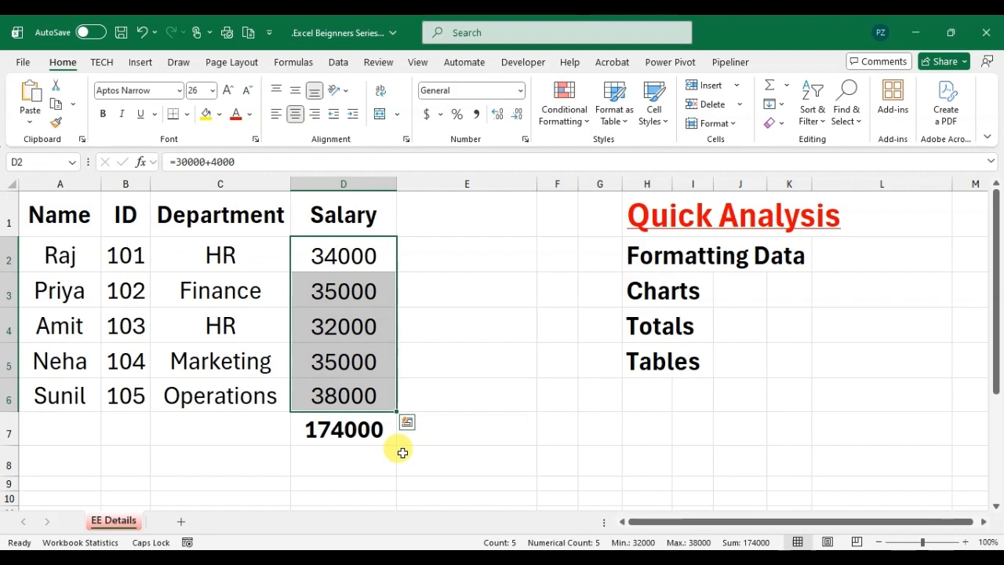
Step: Replace the Salary sum in D7 with a Quick Analysis Average of D2:D6
left_click(410, 423)
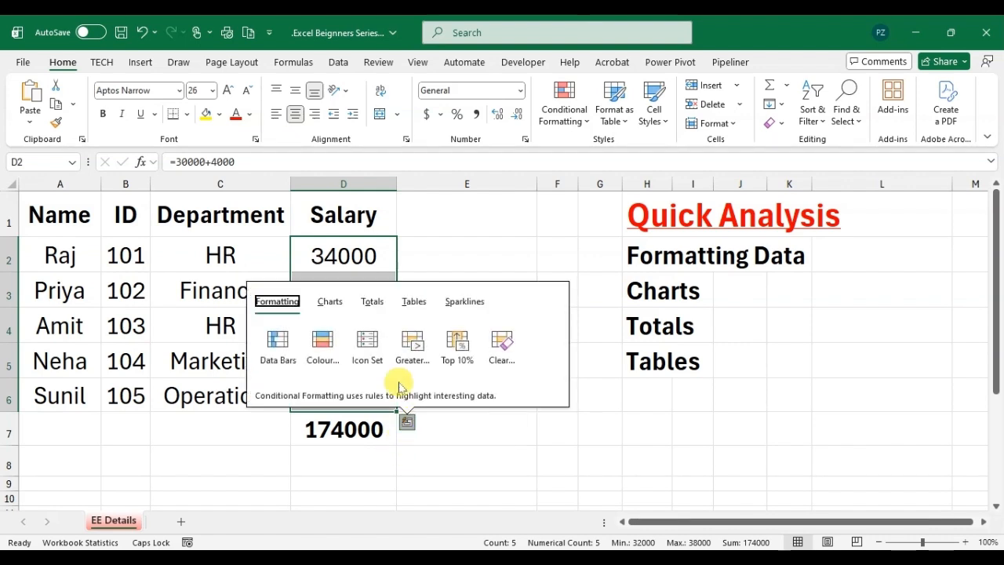
left_click(382, 306)
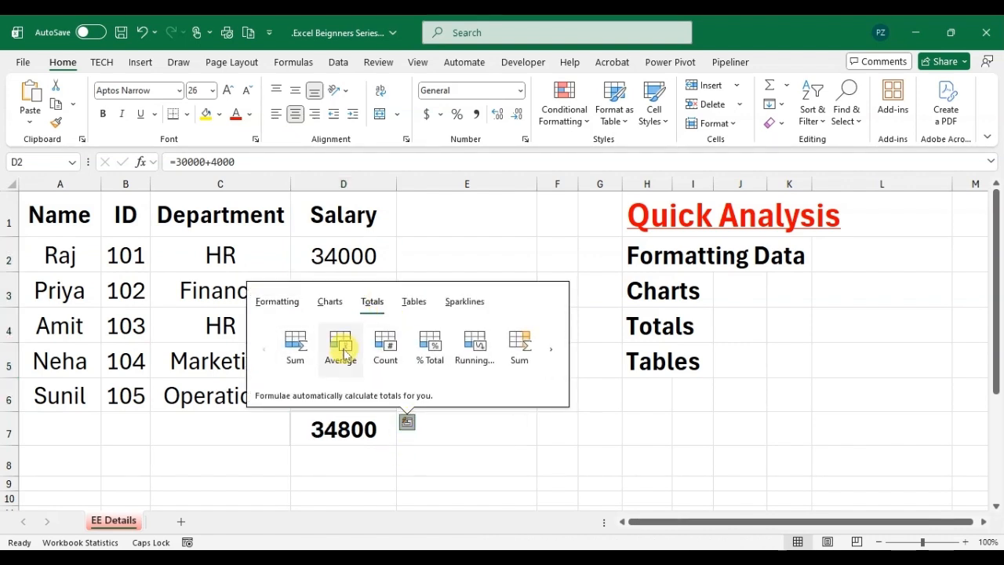
left_click(341, 345)
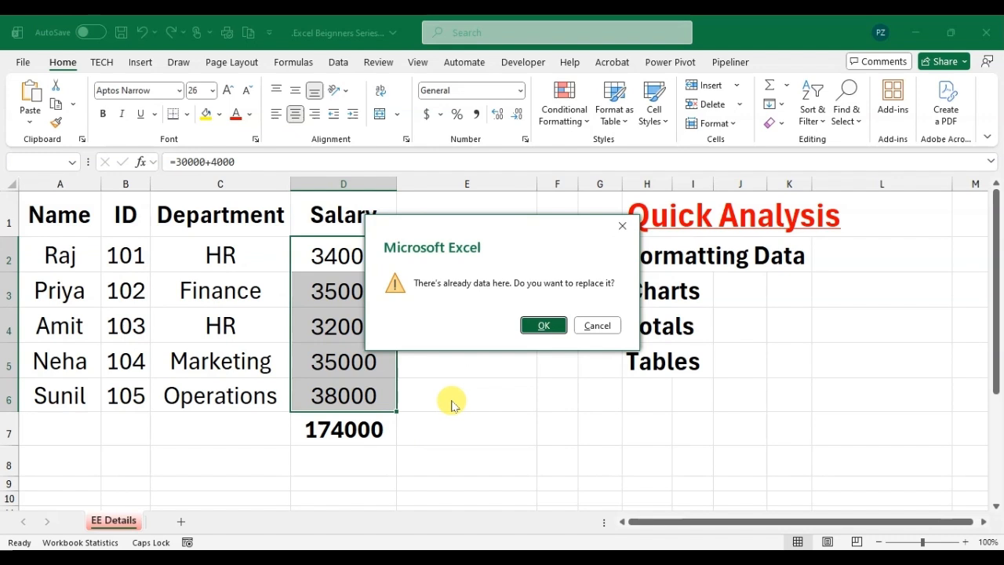
left_click(543, 324)
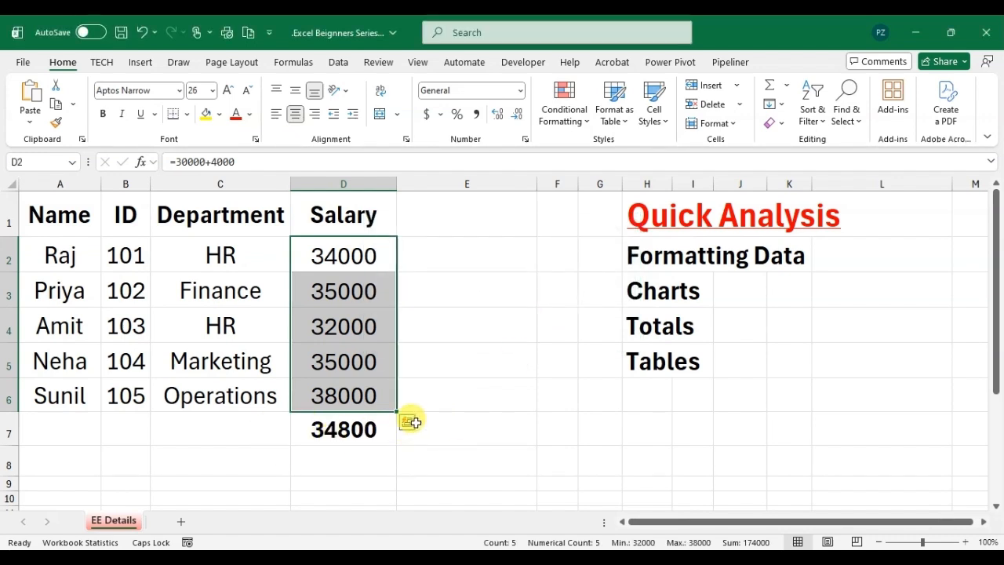
left_click(452, 470)
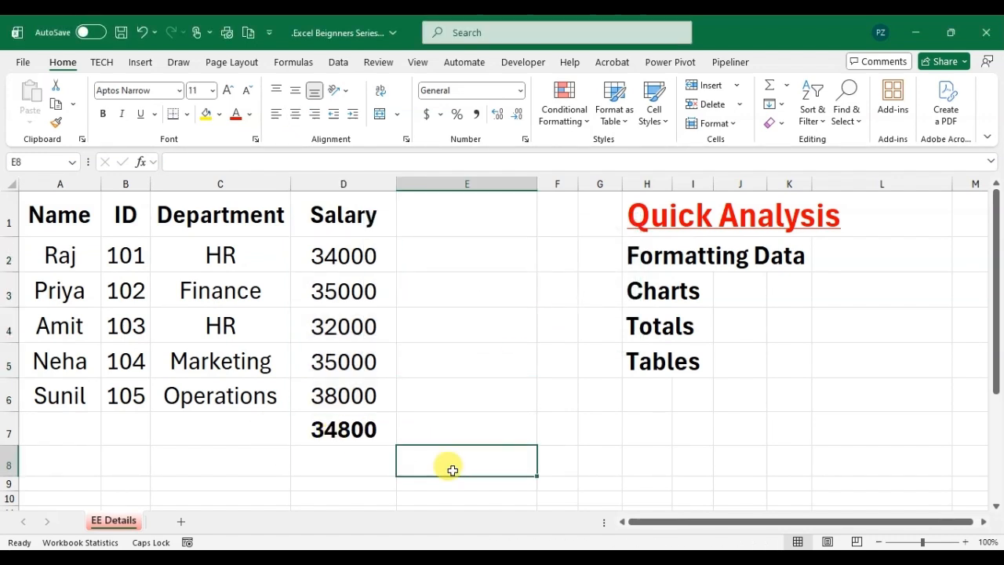
Step: Add a Quick Analysis Running Total of the Salary values D2:D6 in column E
left_click_drag(358, 253, 377, 409)
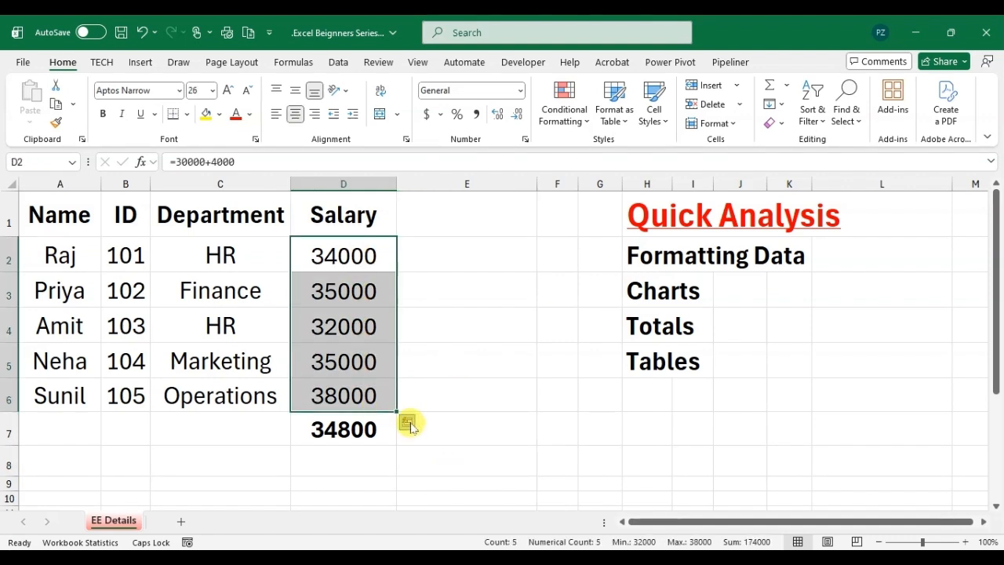
left_click(408, 423)
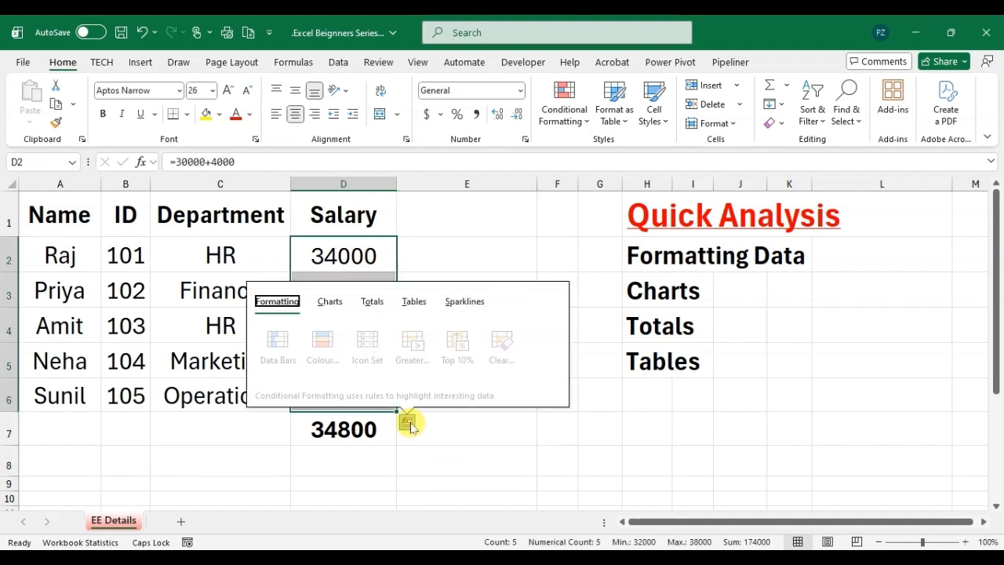
left_click(375, 304)
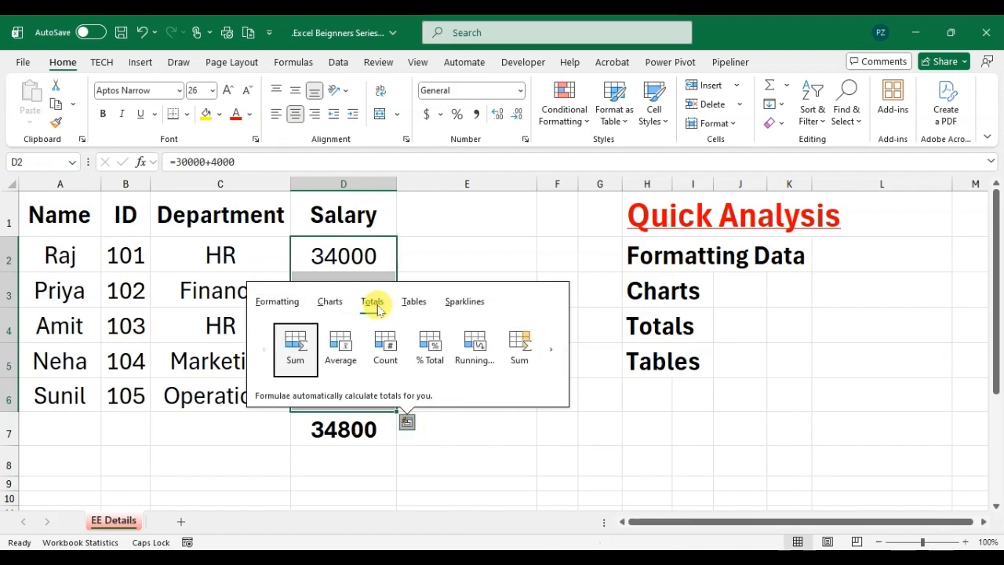
left_click(550, 351)
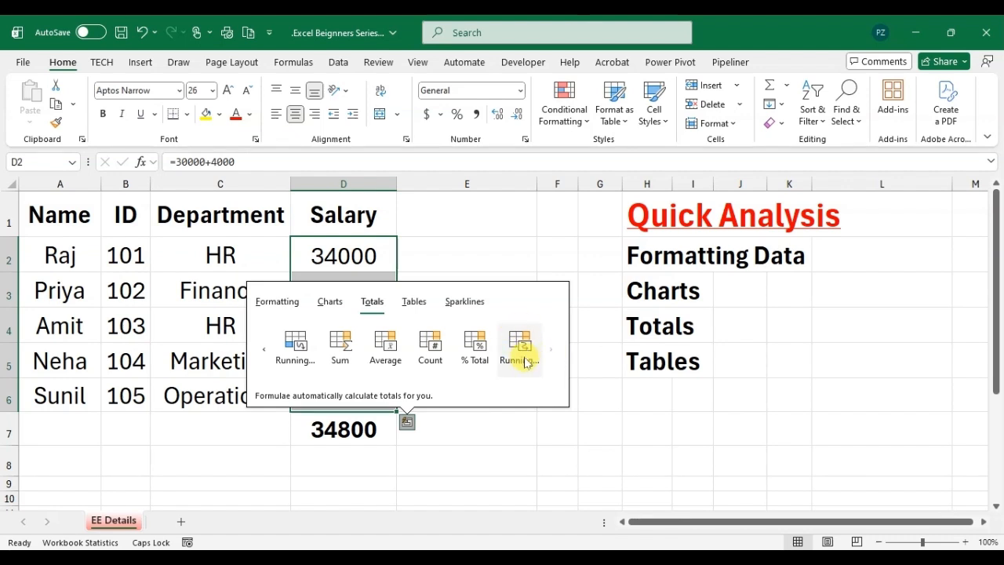
left_click(515, 360)
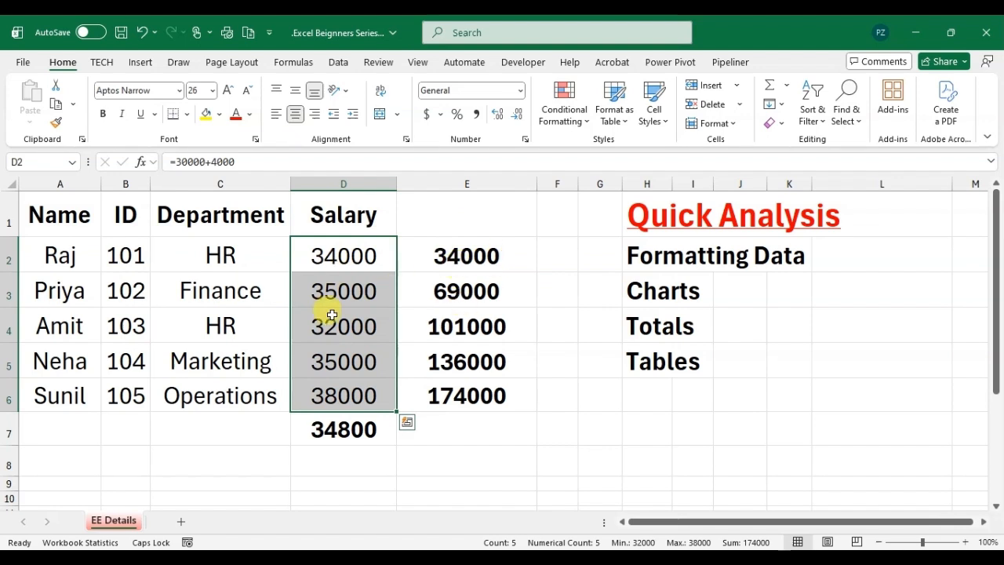
Step: Inspect the running total cells in column E and clear them together with the average in D7
left_click(486, 323)
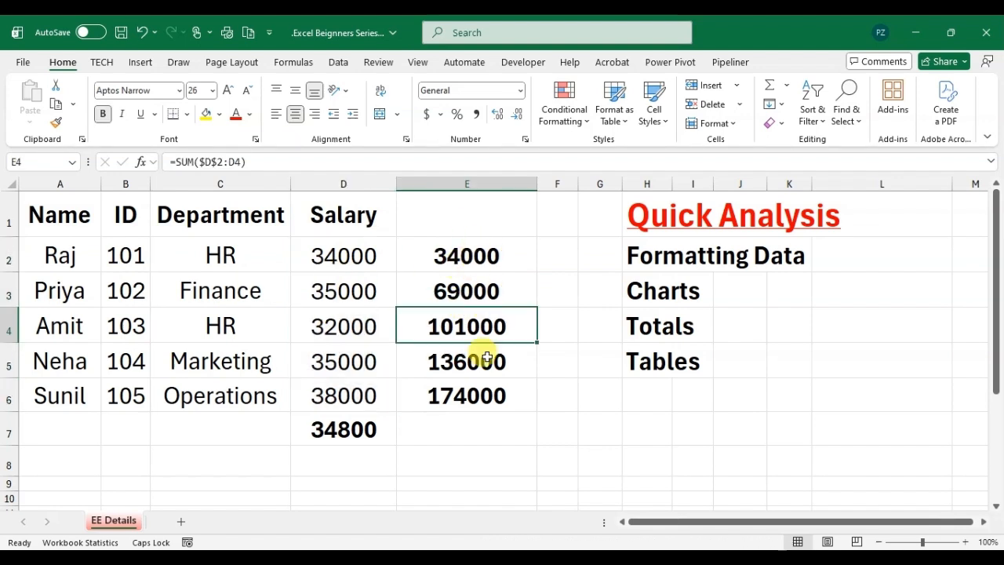
left_click(497, 402)
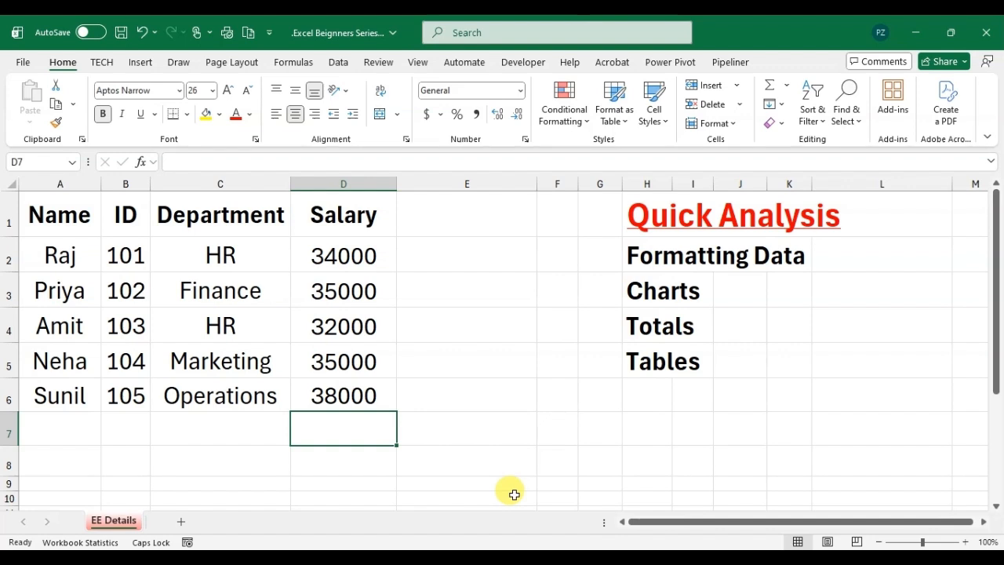
Step: Convert the employee data A1:D6 into a table using Quick Analysis
left_click_drag(78, 207, 321, 392)
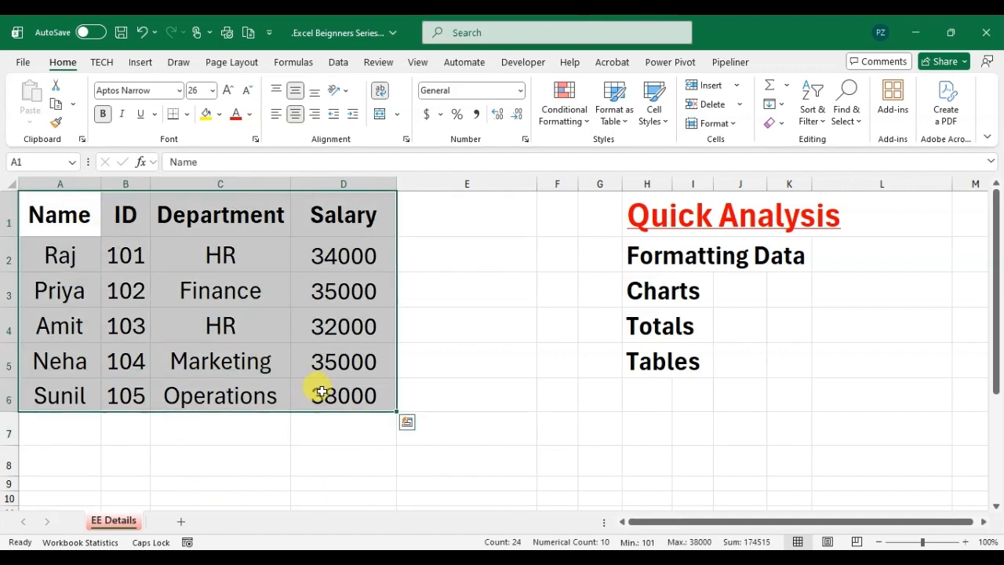
left_click(408, 423)
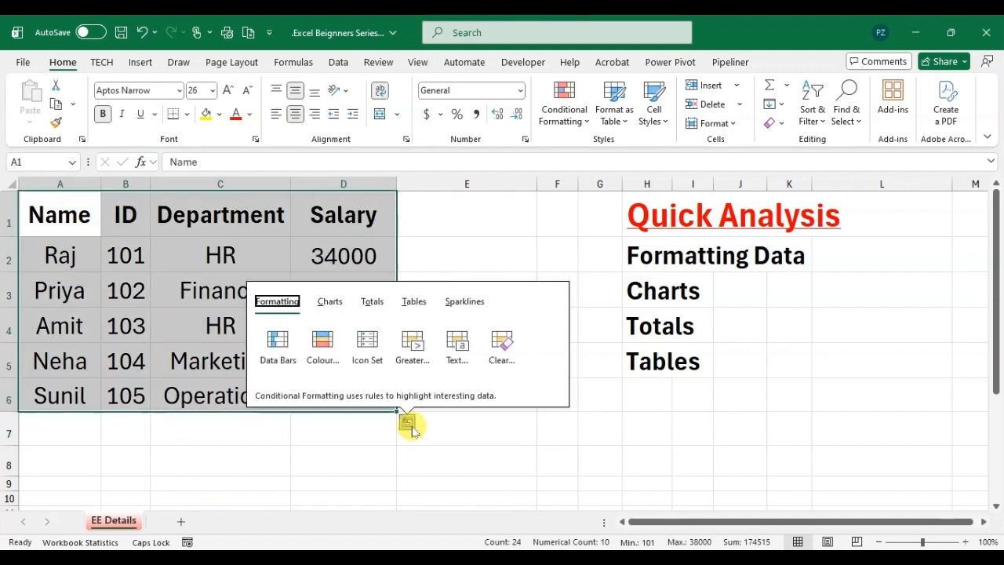
left_click(413, 304)
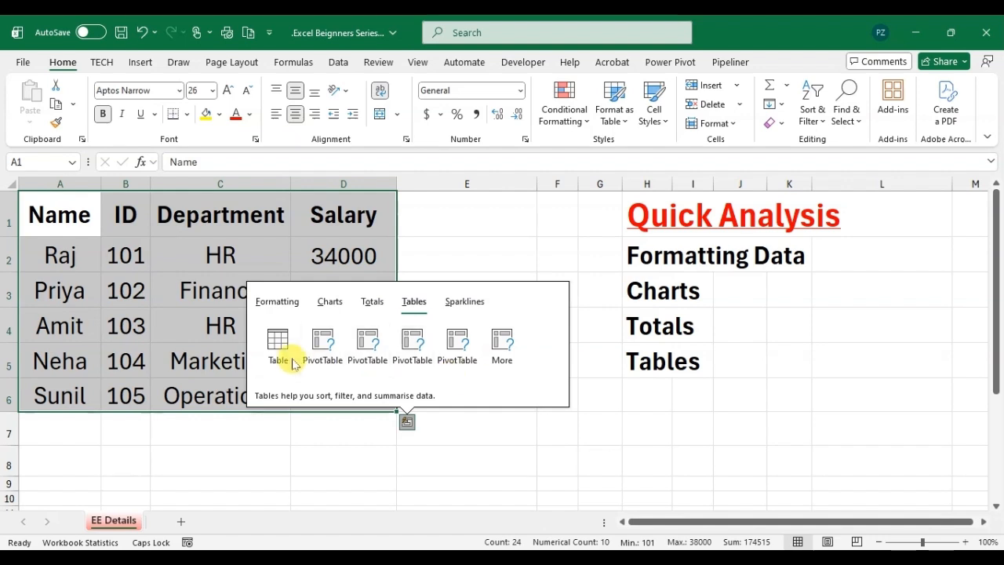
mouse_move(326, 362)
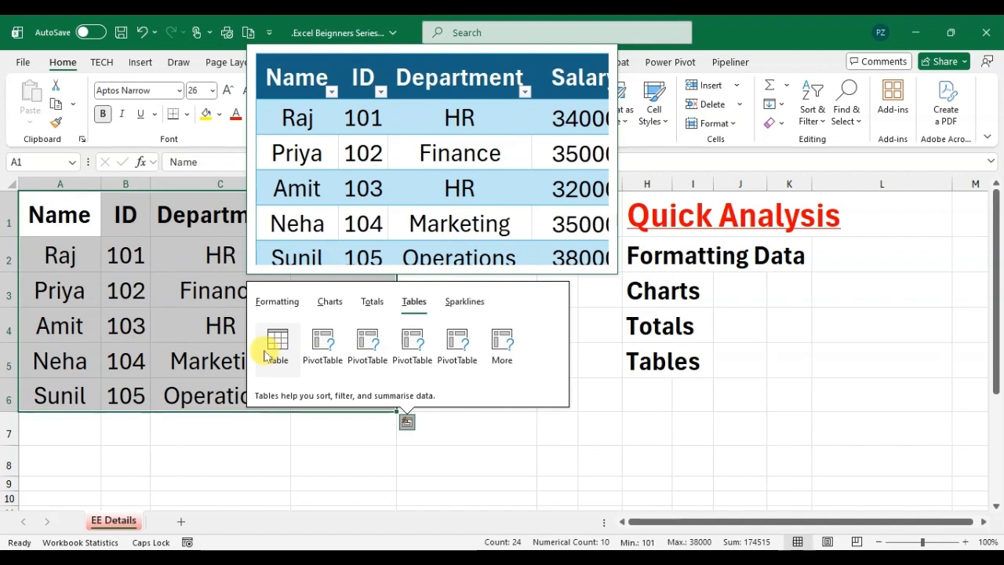
left_click(270, 354)
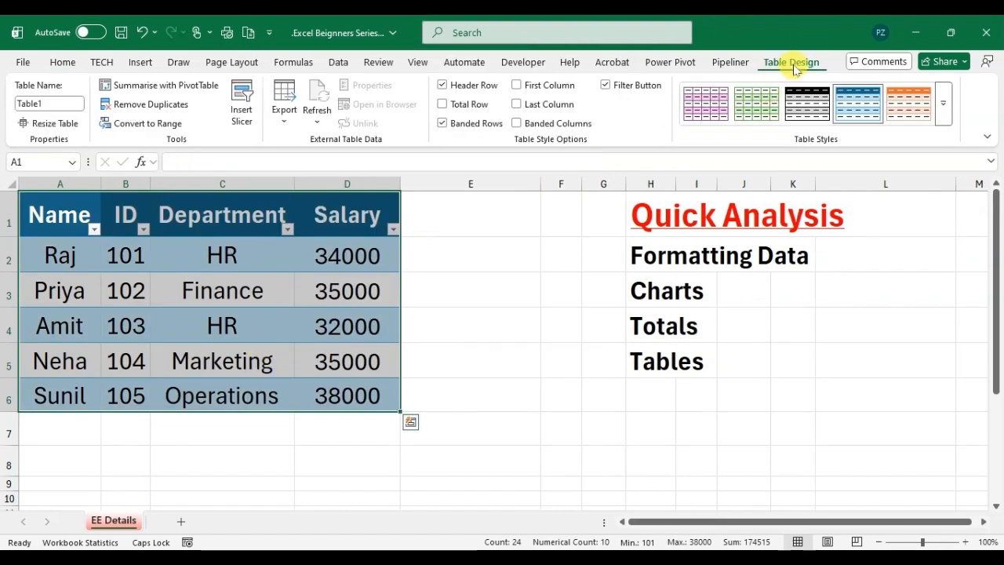
Step: Create the first PivotTable suggested by Quick Analysis from the employee table
left_click(410, 423)
left_click(417, 301)
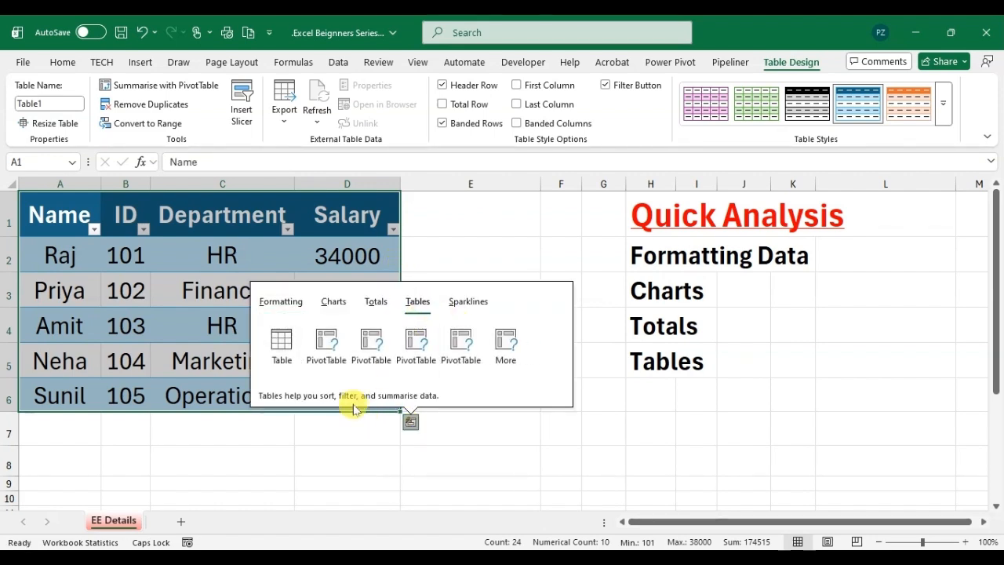
left_click(325, 349)
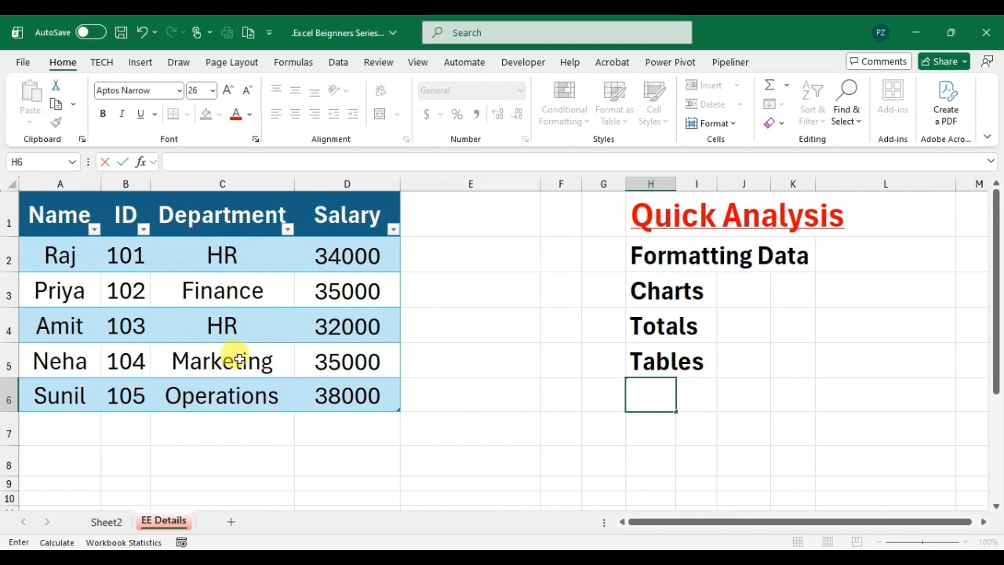
Step: Convert the employee table A1:D6 back to a normal range
left_click_drag(50, 215, 342, 394)
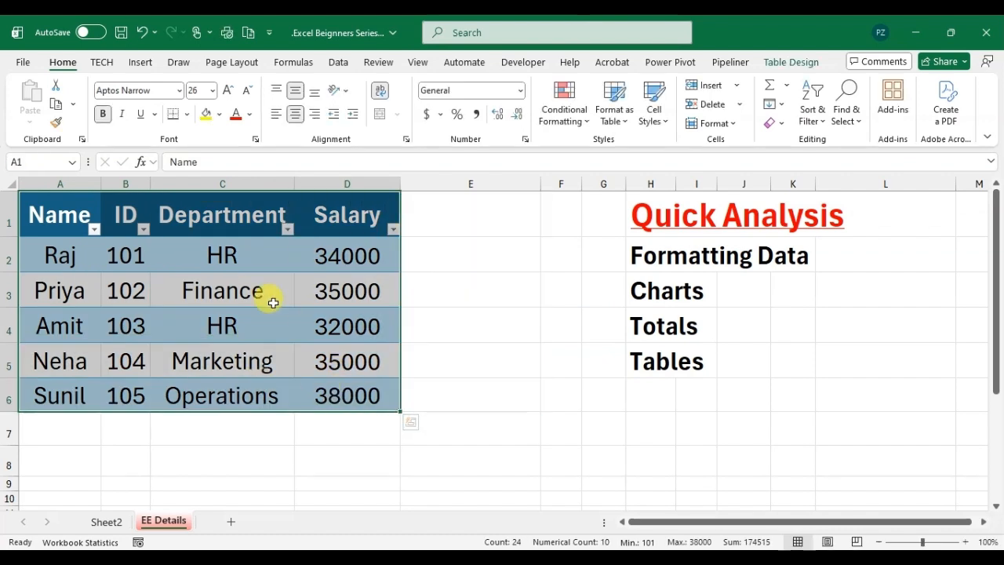
left_click(790, 64)
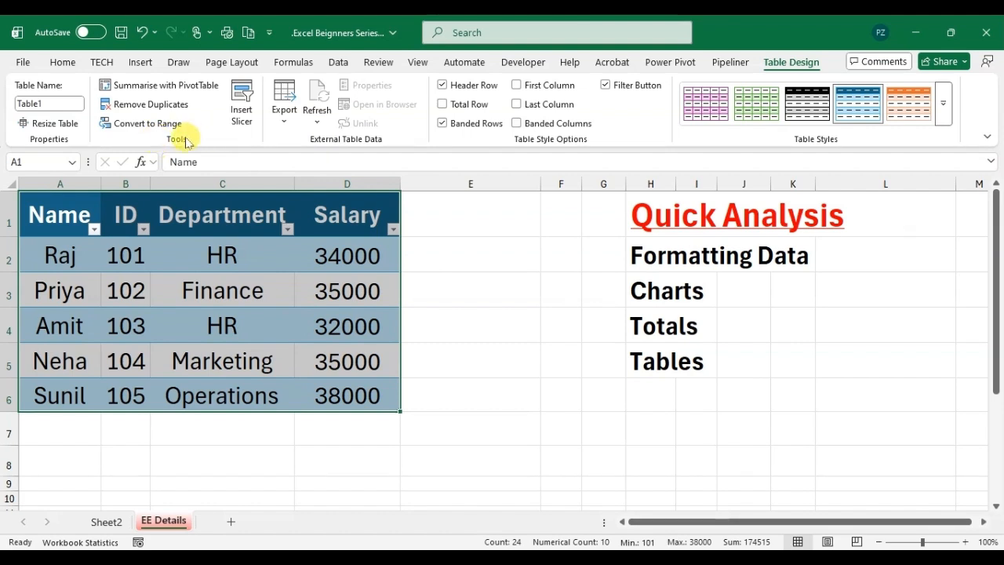
left_click(150, 125)
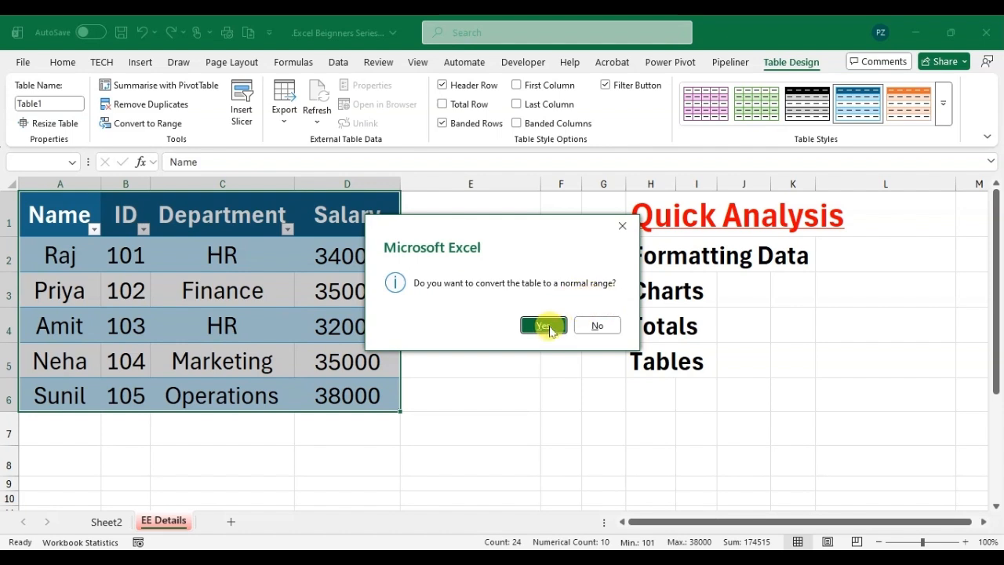
left_click(547, 325)
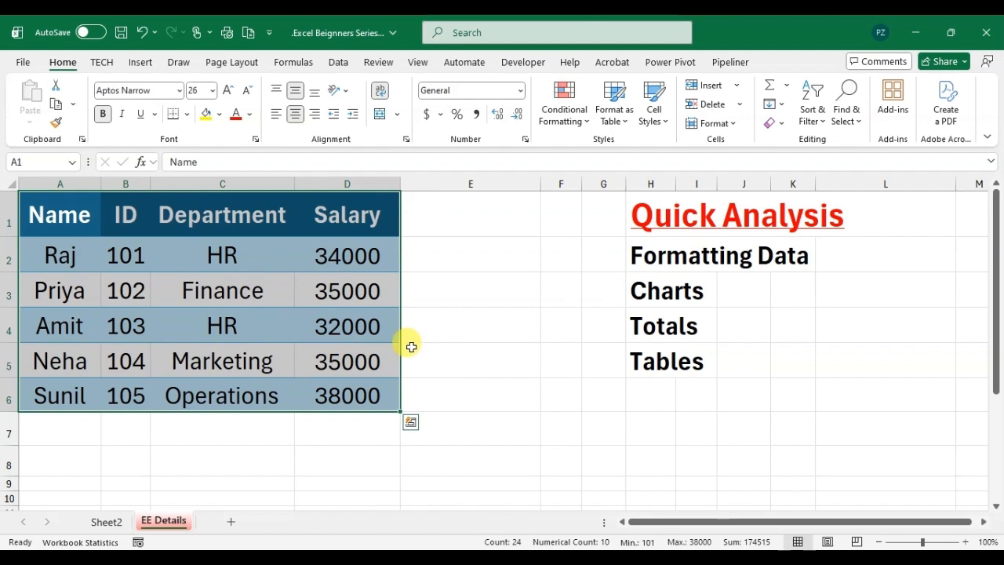
left_click(347, 461)
Step: Add Quick Analysis Column sparklines for the Salary values D2:D6 in column E
left_click_drag(371, 255, 365, 377)
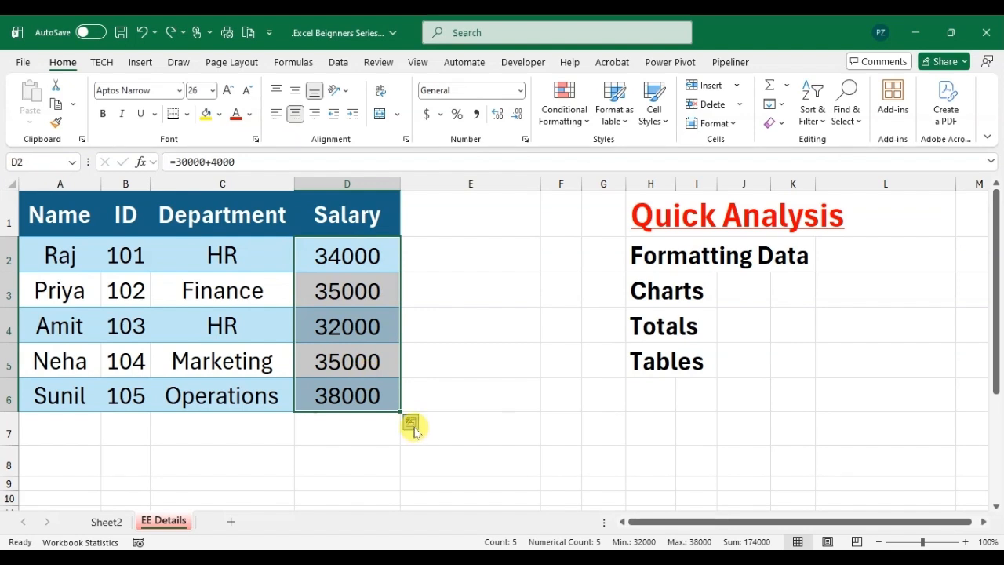
left_click(413, 426)
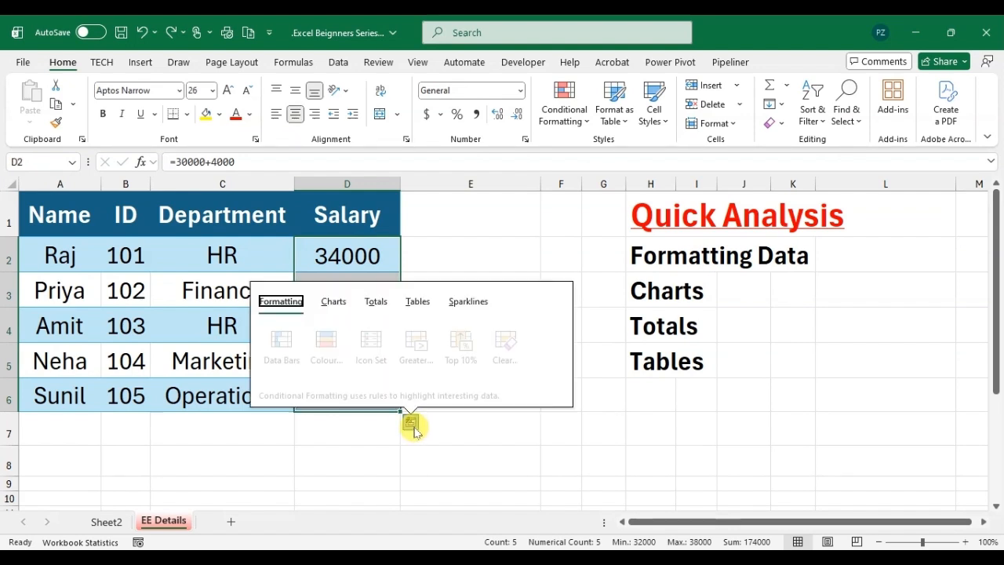
left_click(461, 302)
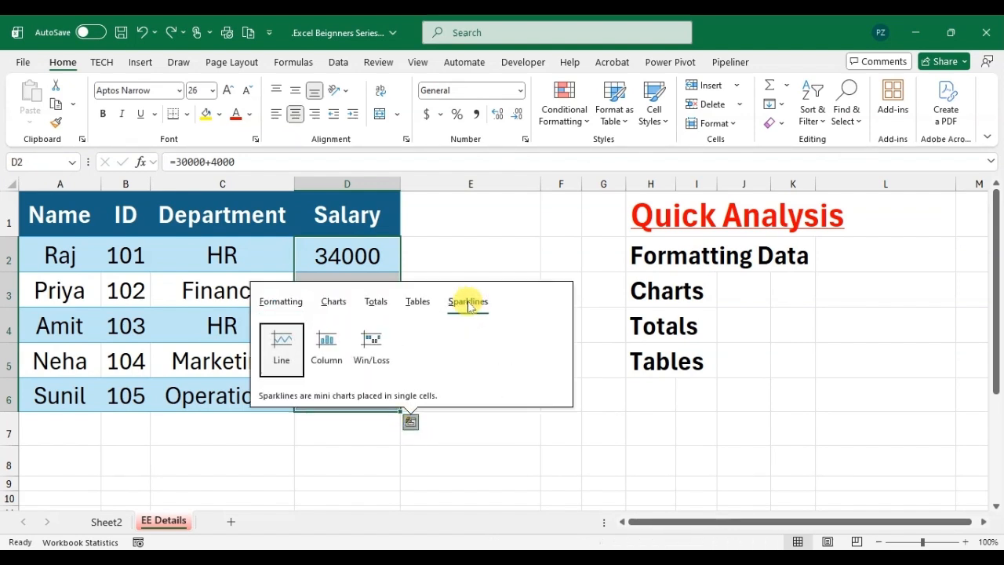
left_click(326, 345)
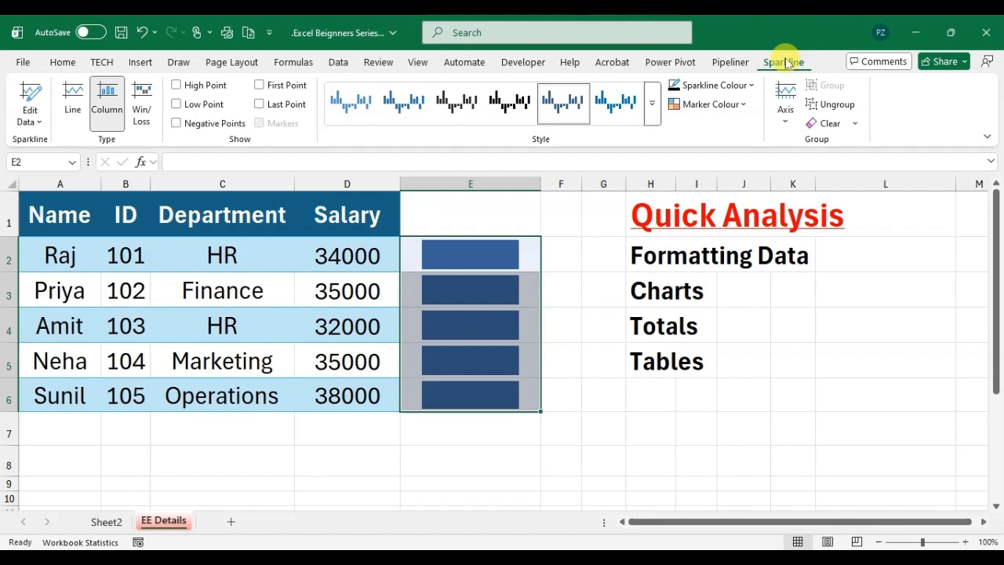
Step: Apply the first listed sparkline style to the column sparklines in E2:E6 and highlight their First Point
left_click(353, 101)
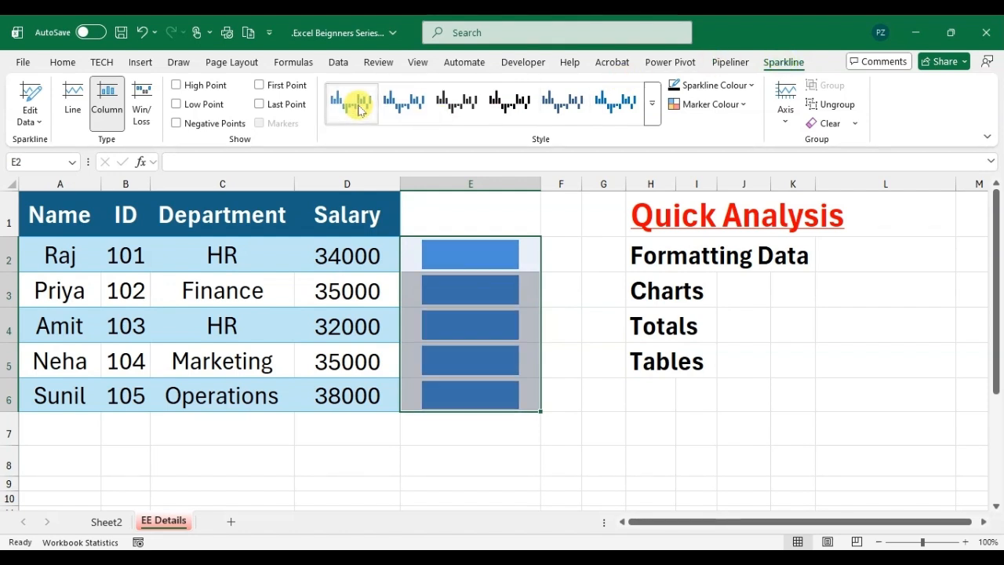
left_click(263, 87)
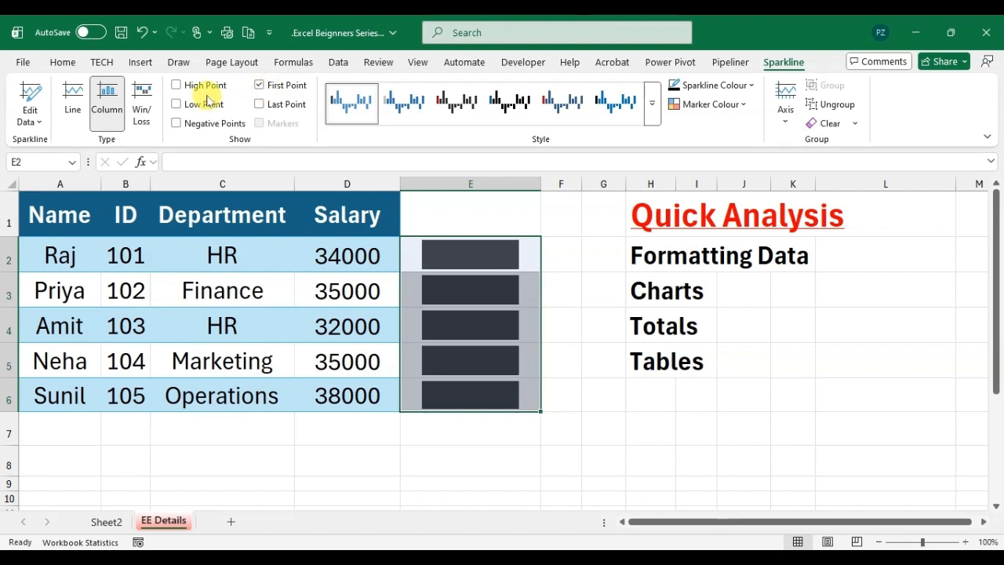